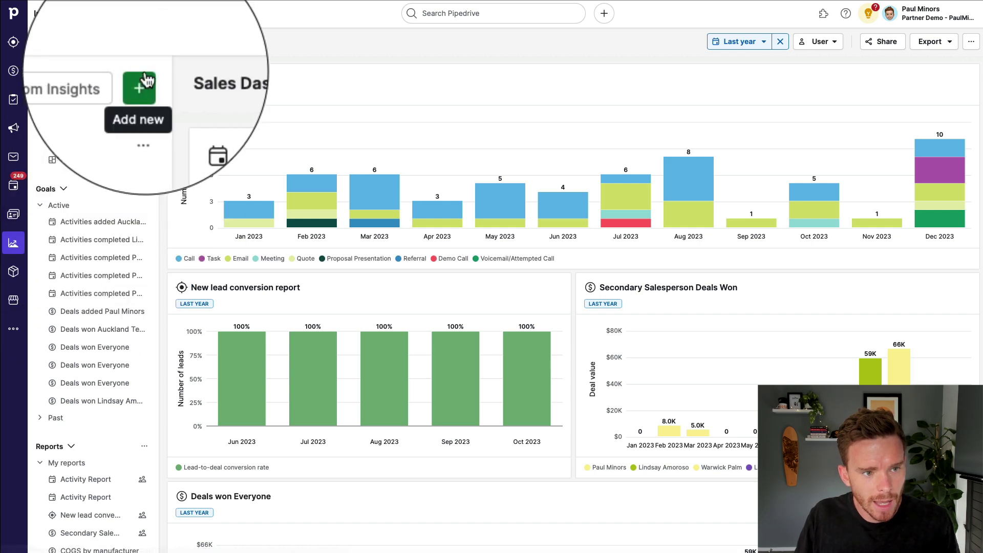
Step: Choose Goal from the green + (Add new) menu in Insights
scroll(143, 45, down, 1)
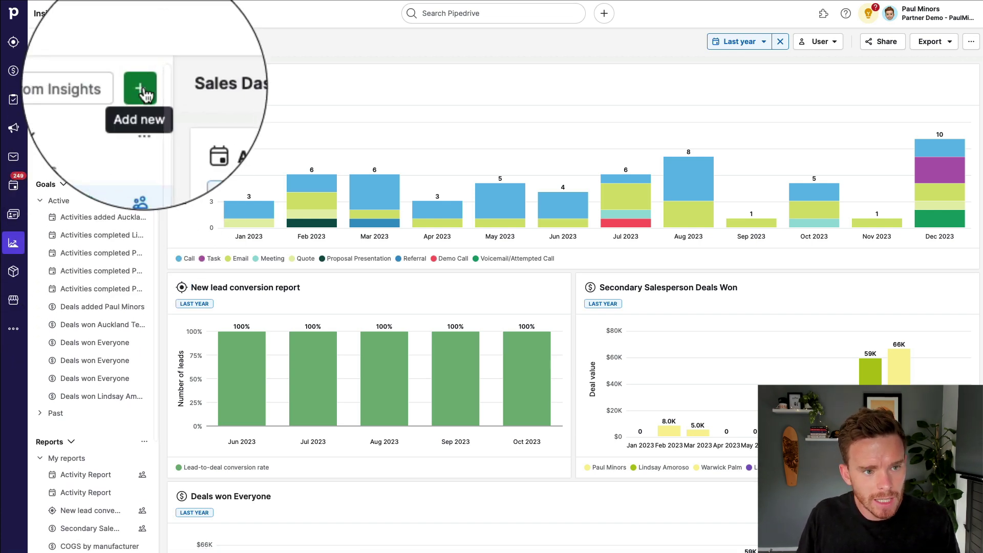
click(142, 45)
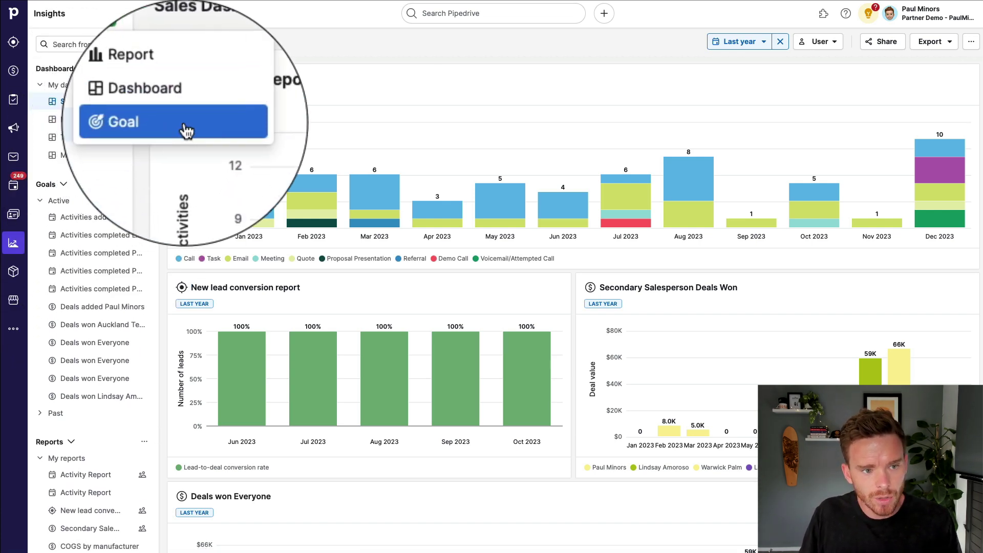
click(186, 128)
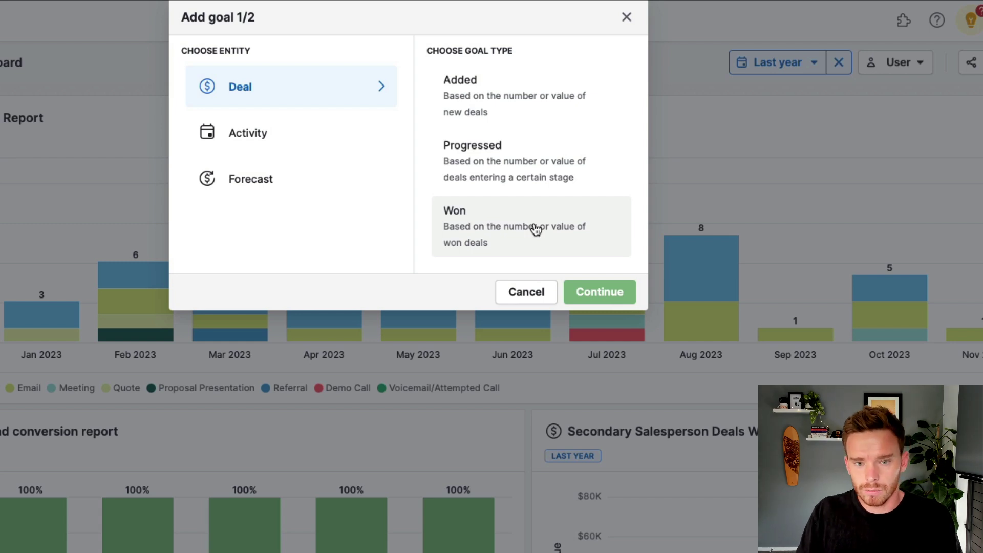
Step: Browse the Activity and Forecast goal types, then choose Deal > Won
click(381, 135)
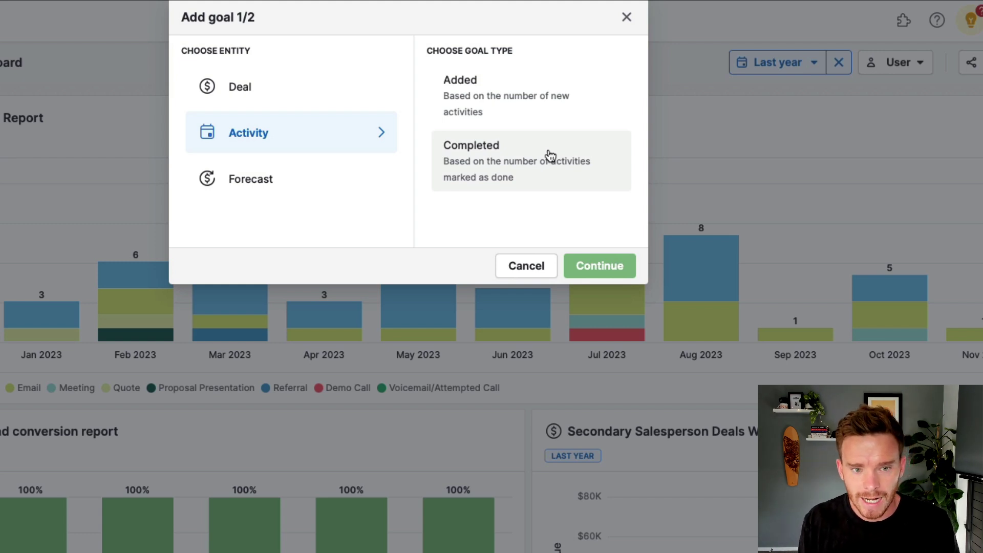
click(399, 176)
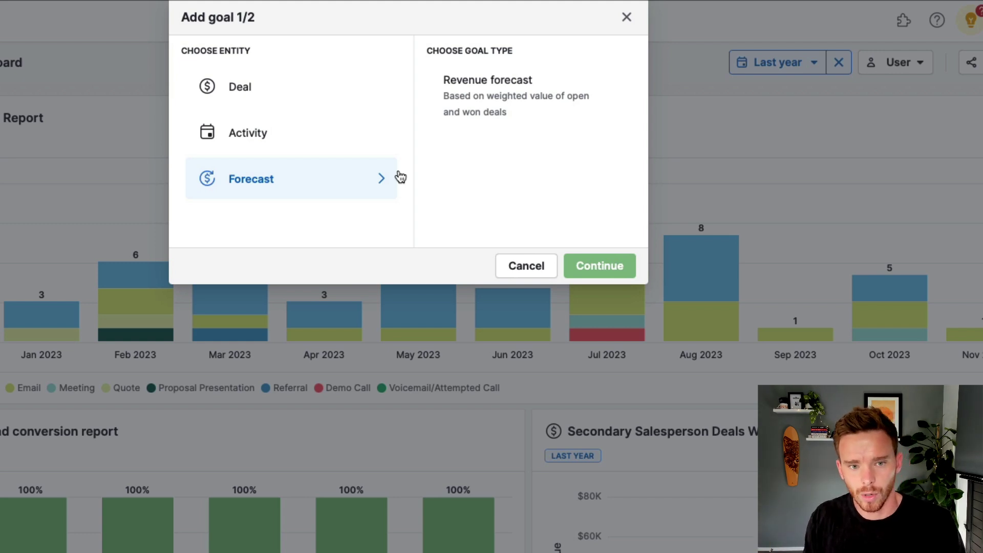
click(368, 97)
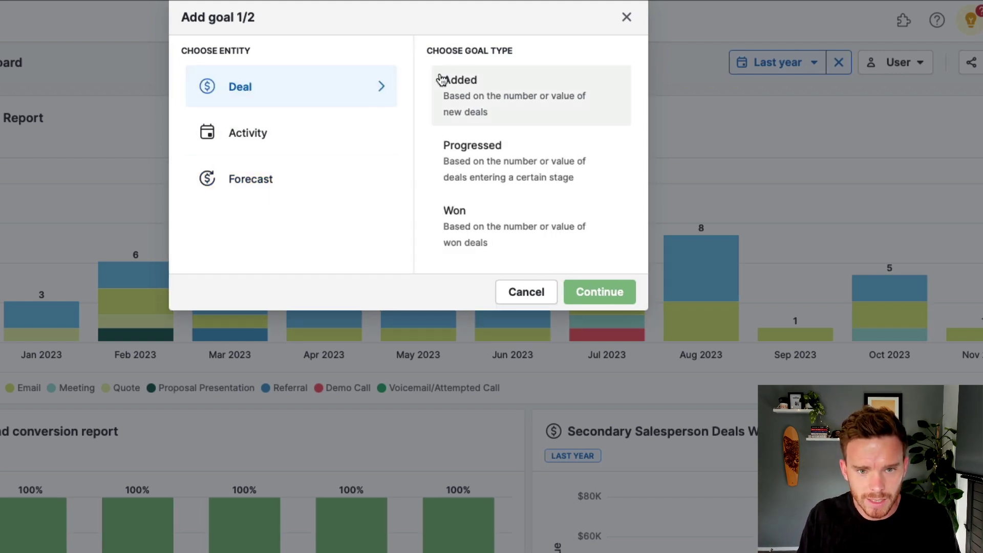
click(568, 220)
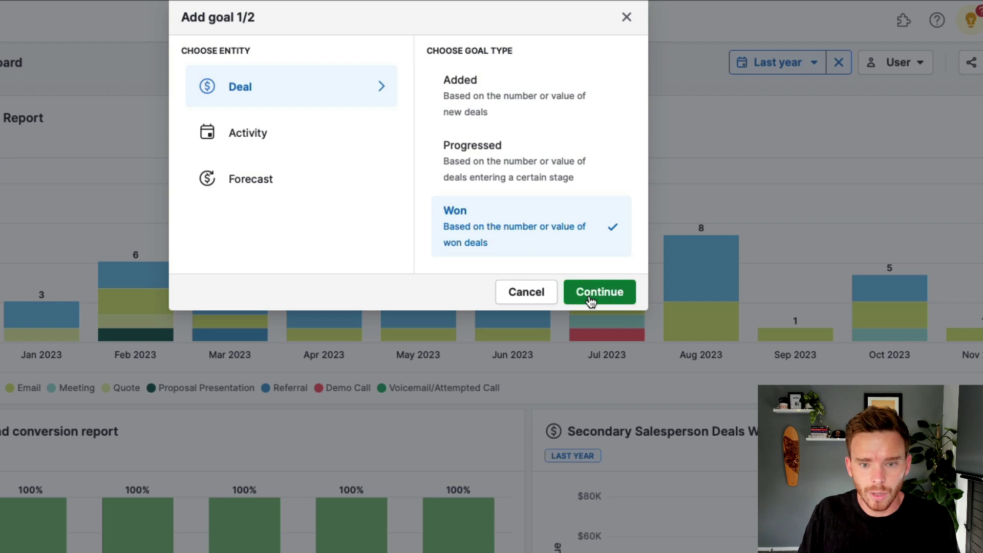
click(591, 301)
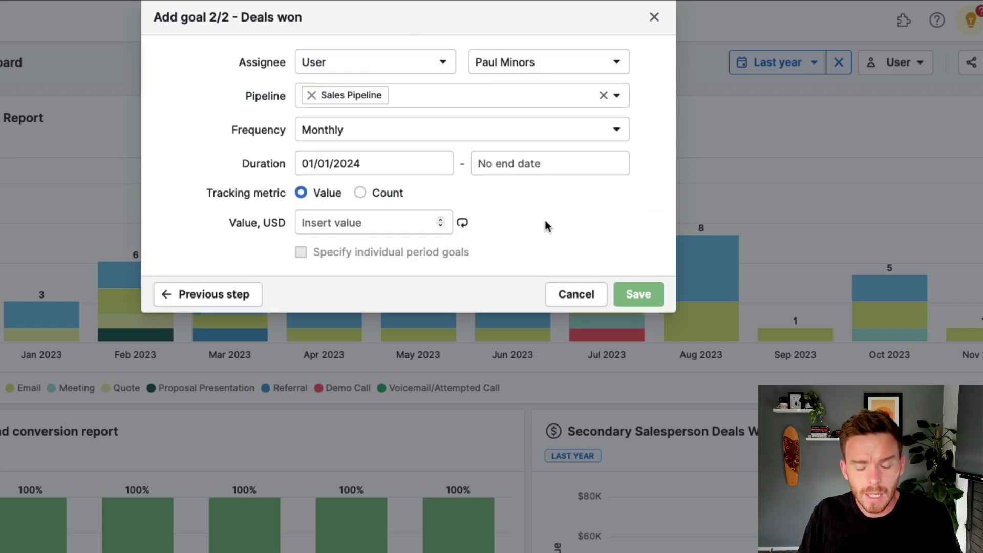
click(428, 62)
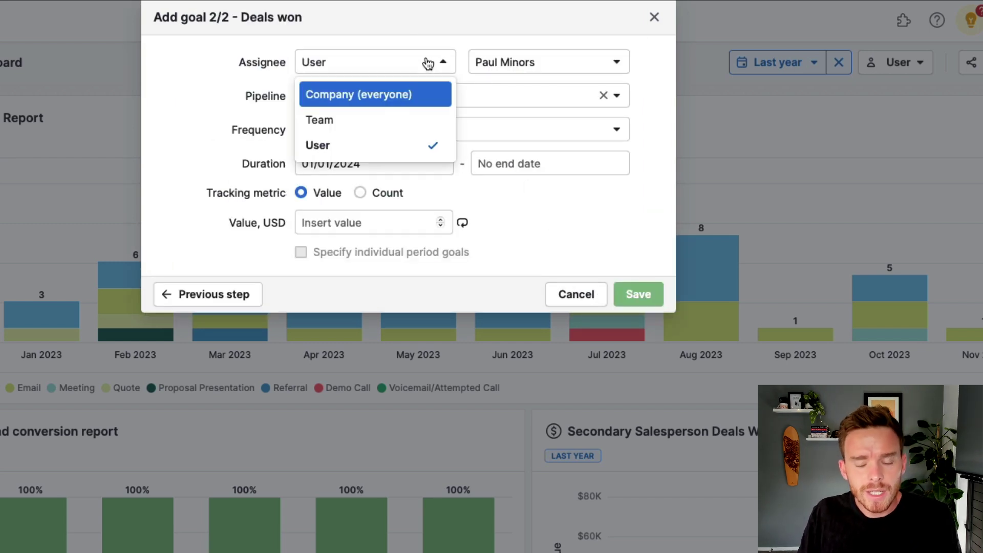
click(419, 93)
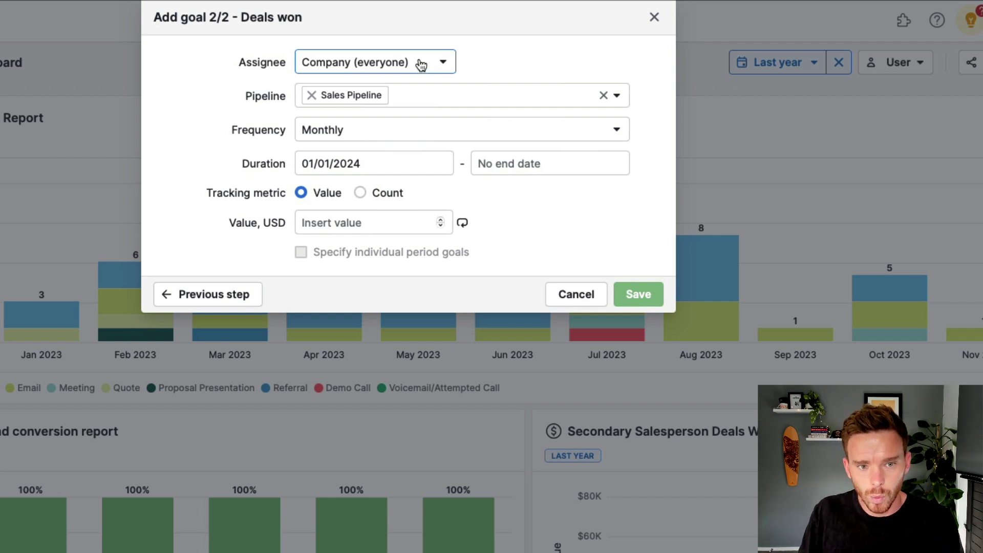
click(420, 65)
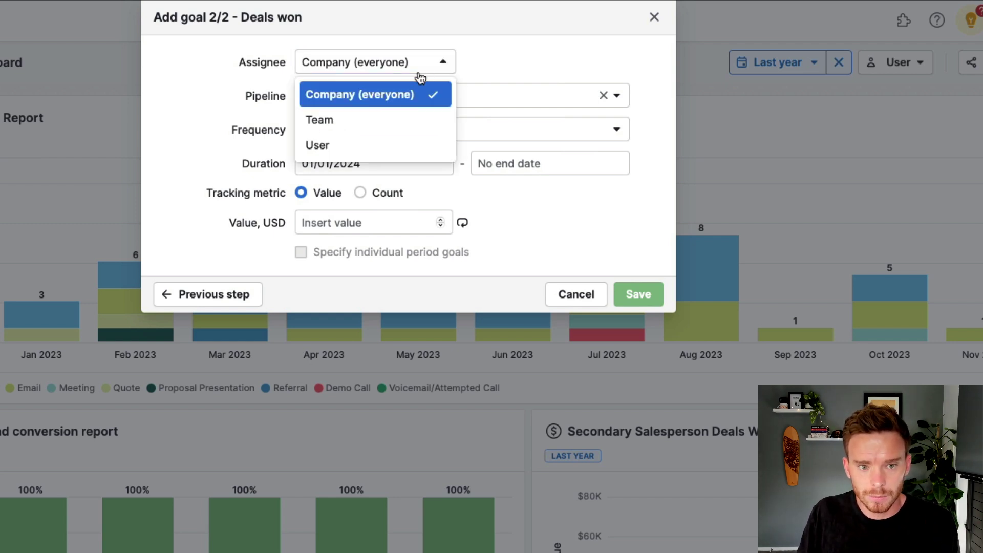
click(393, 120)
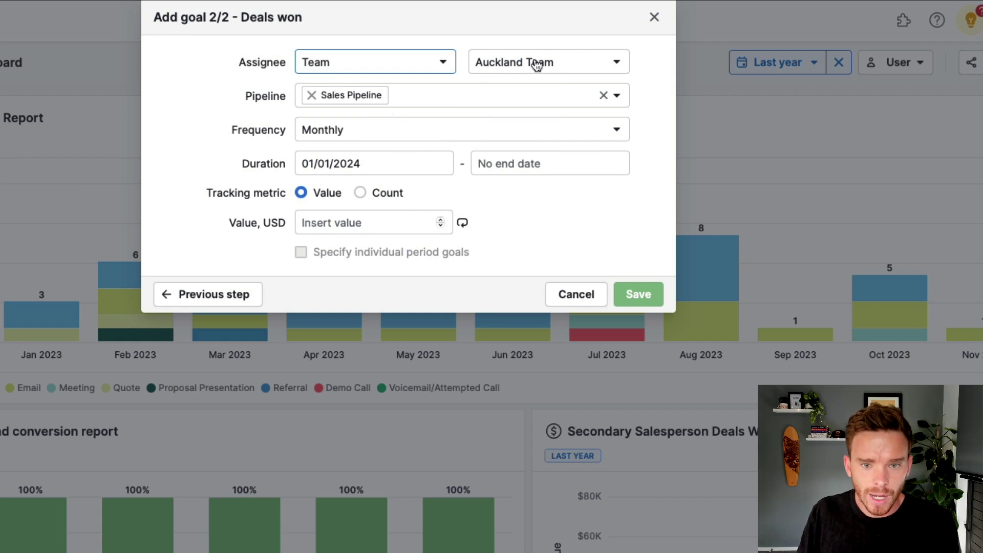
click(588, 69)
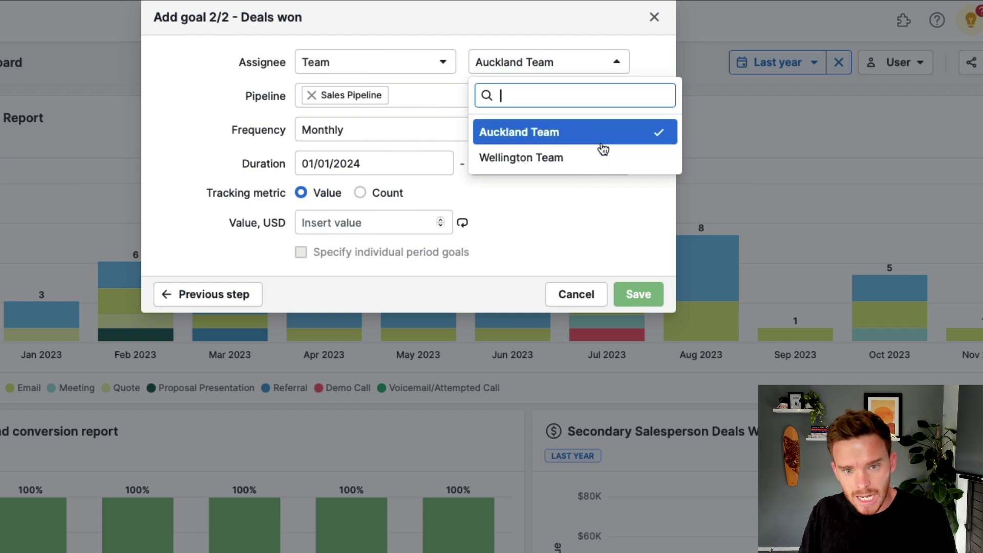
click(430, 62)
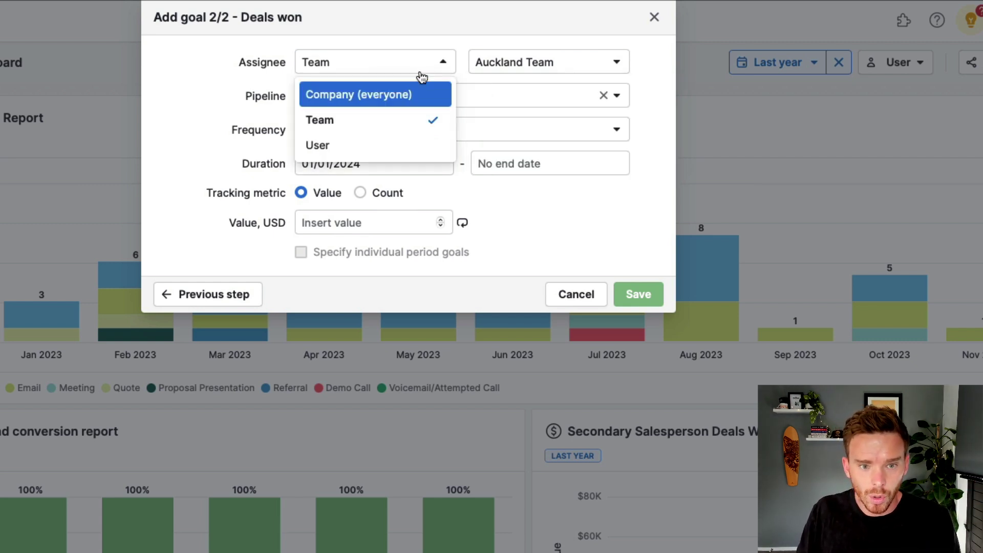
click(395, 145)
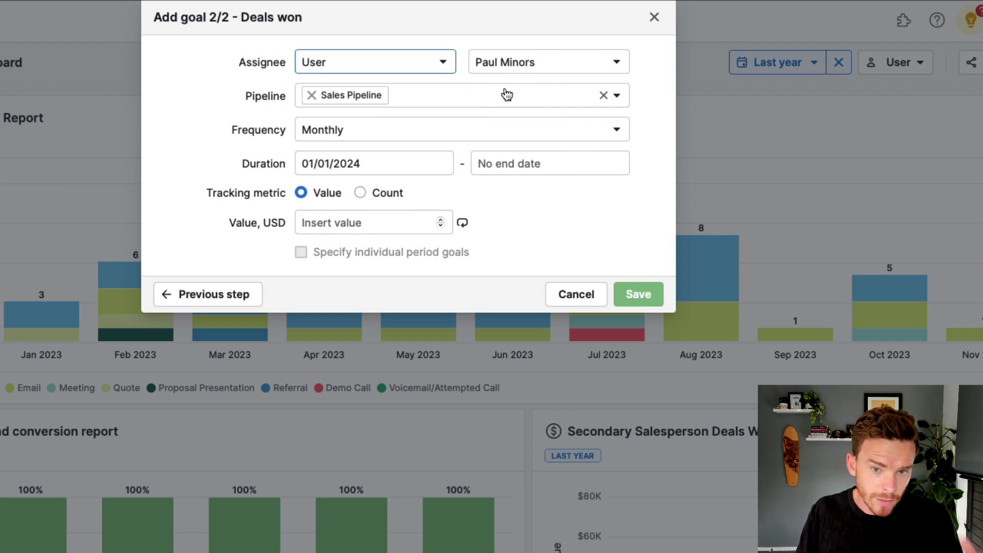
click(566, 62)
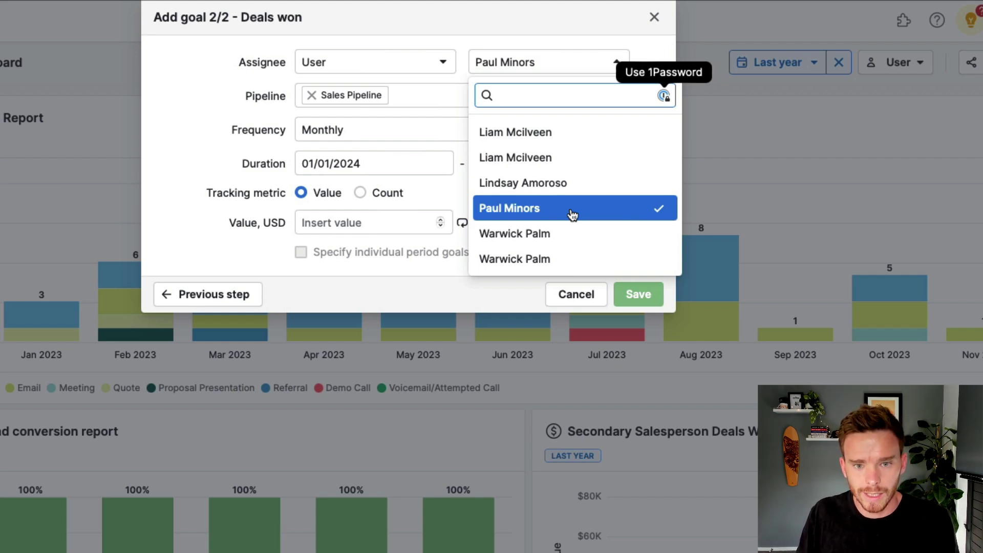
Step: Assign the goal to Company (everyone), limited to Sales Pipeline, with Monthly frequency
click(430, 64)
click(405, 93)
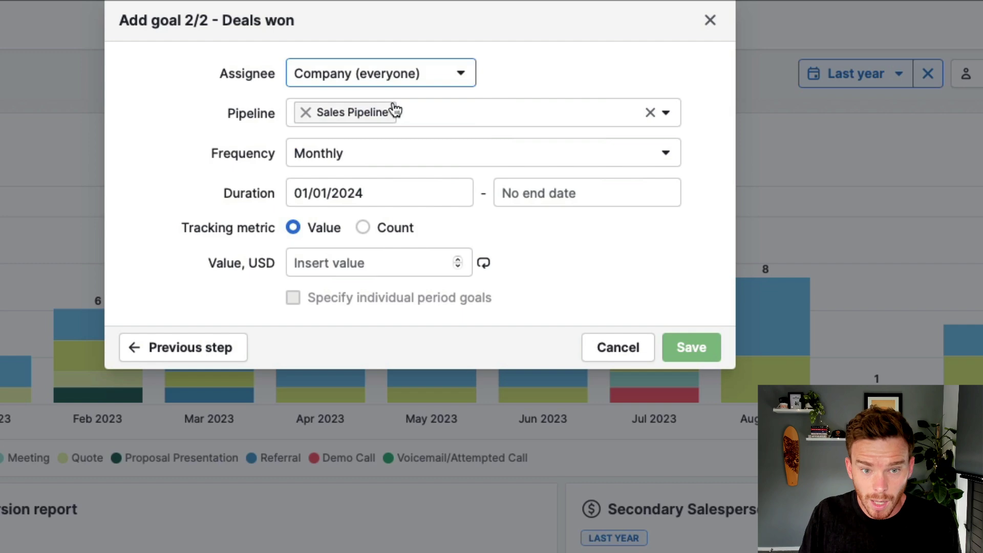
click(490, 116)
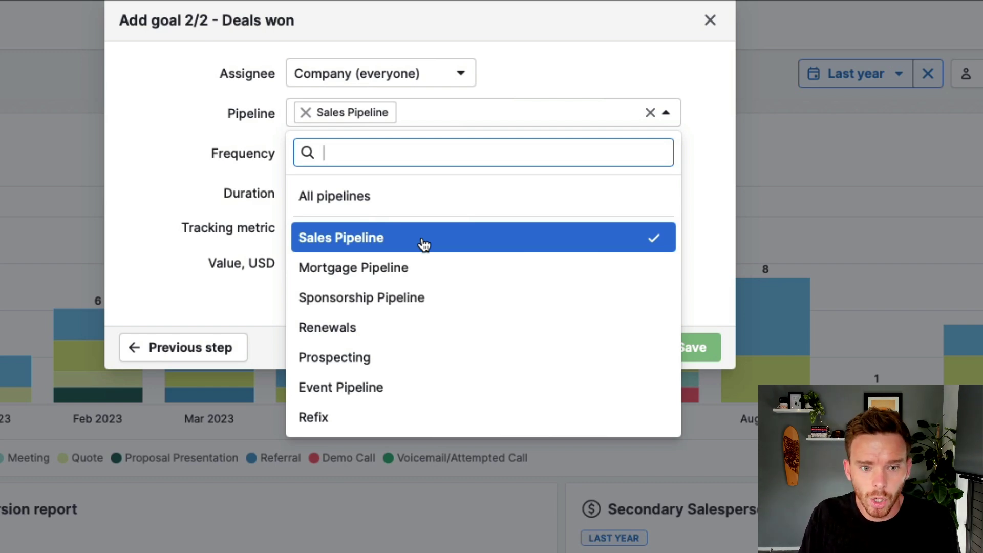
click(393, 202)
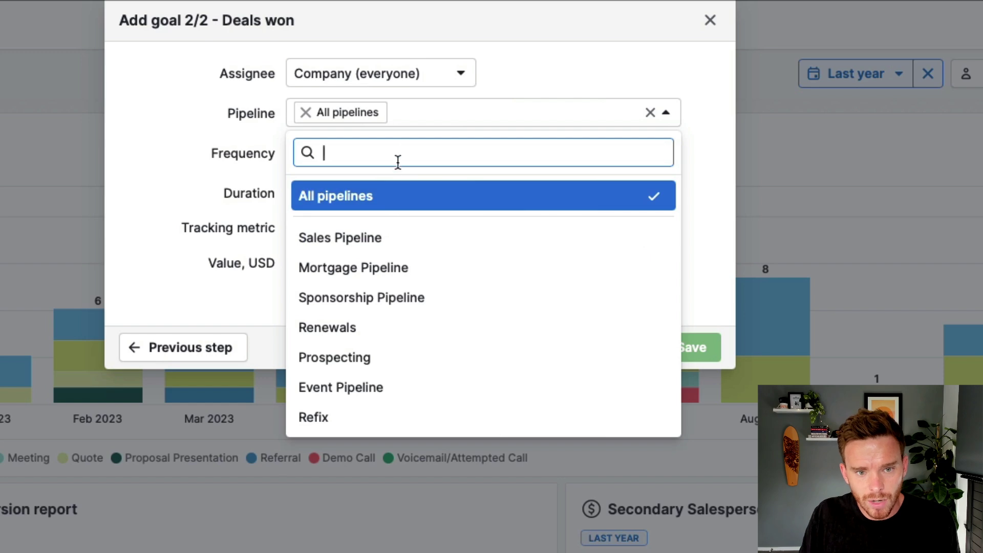
click(385, 240)
click(196, 149)
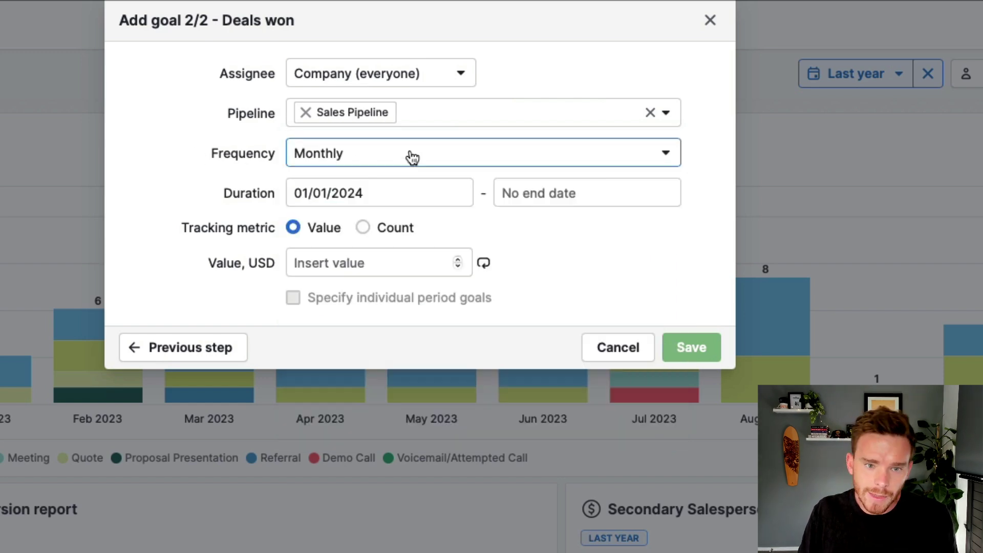
click(412, 158)
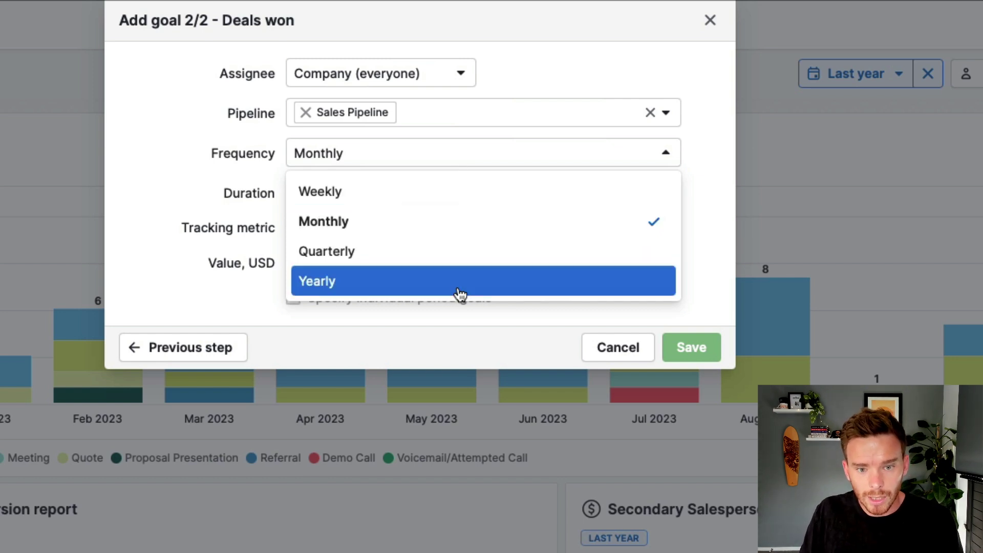
click(456, 225)
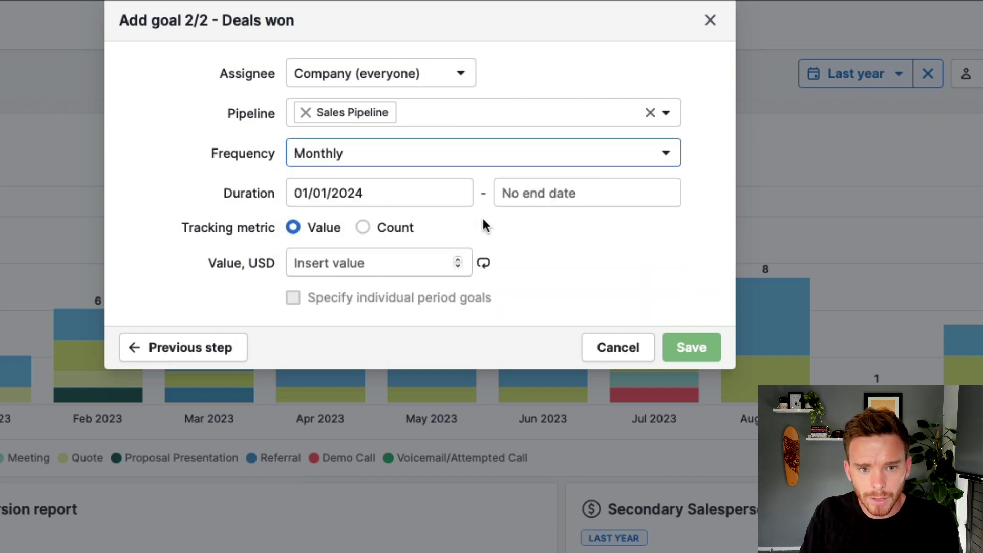
Step: Keep the start date at 01/01/2024 and set the end date to 31/12/2024
click(426, 193)
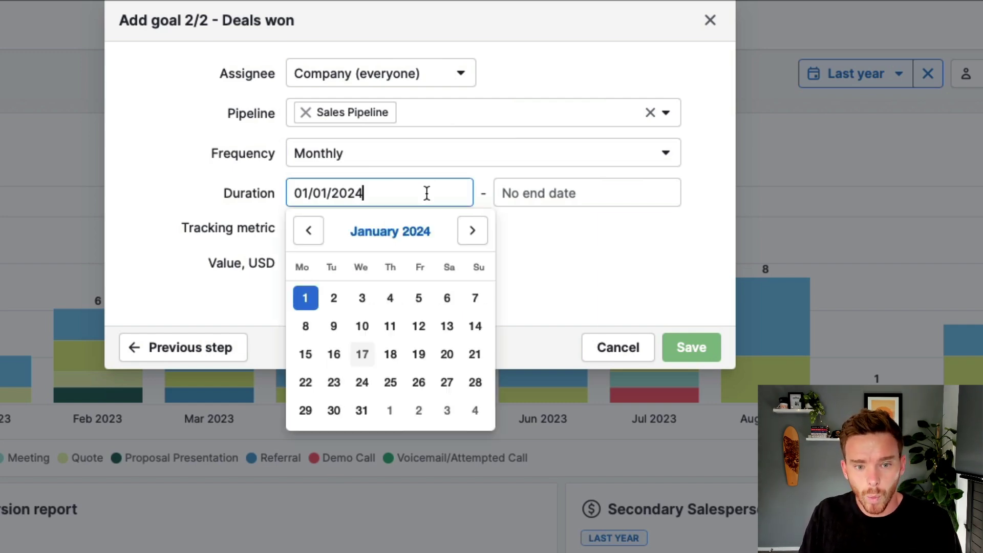
click(306, 297)
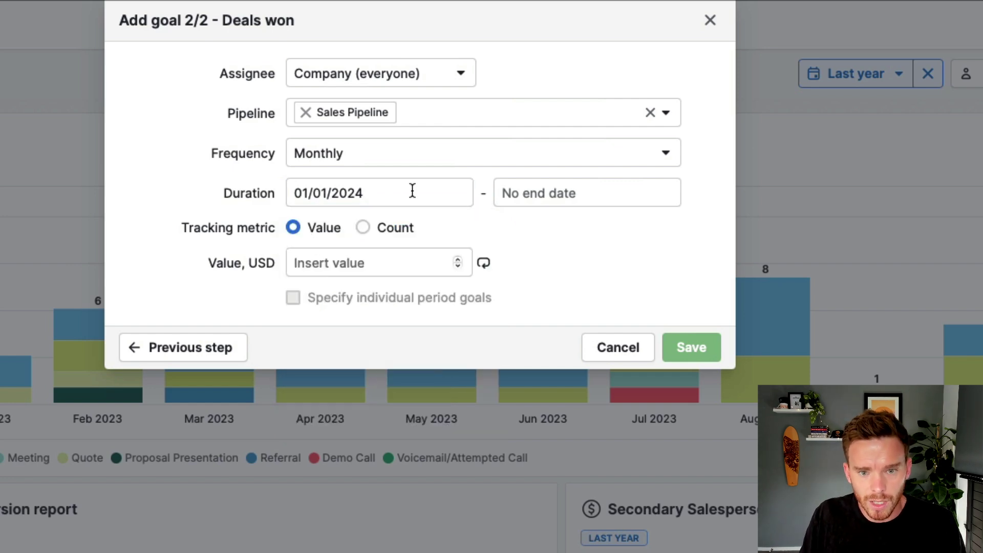
click(539, 197)
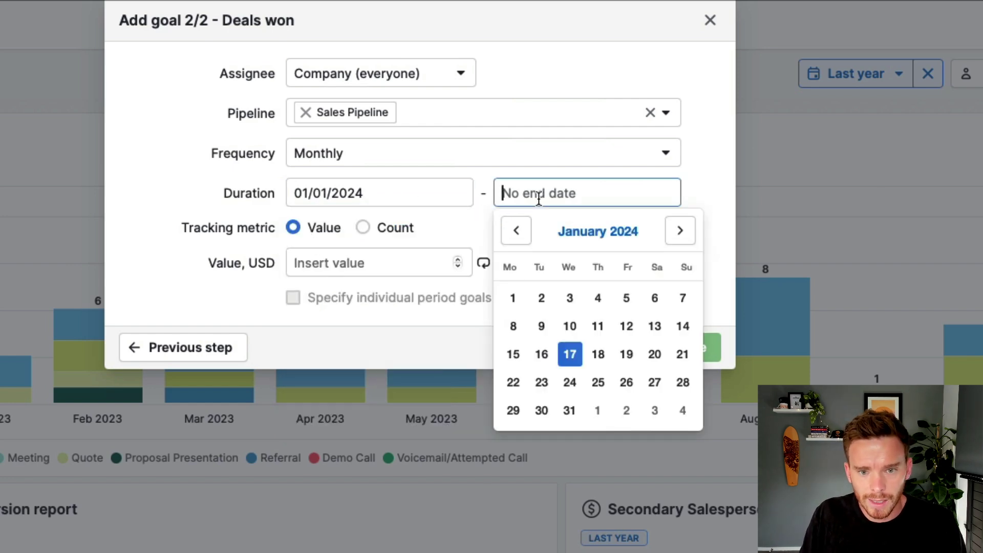
click(676, 234)
click(676, 234)
click(676, 233)
click(677, 234)
click(677, 233)
click(677, 233)
click(678, 234)
click(678, 233)
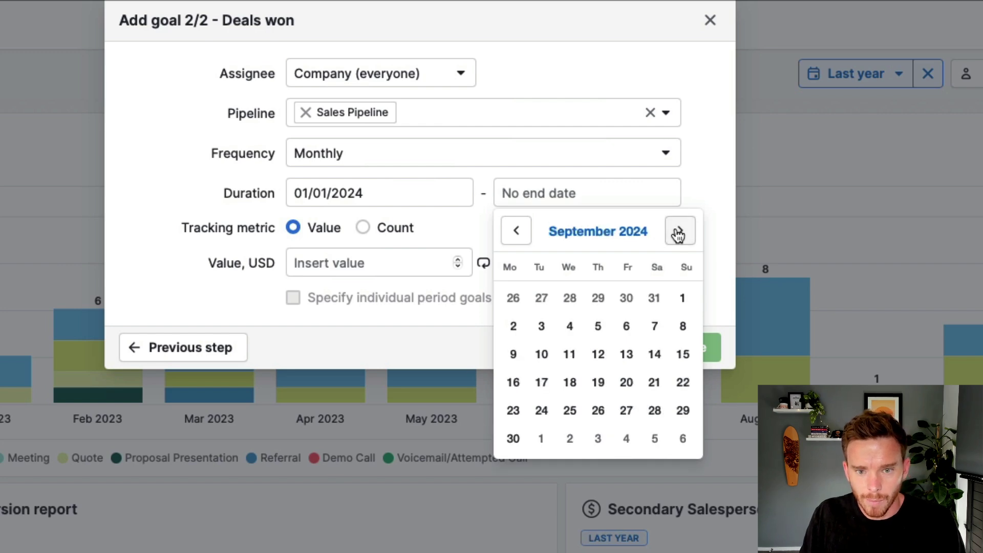
click(678, 233)
click(678, 233)
click(678, 233)
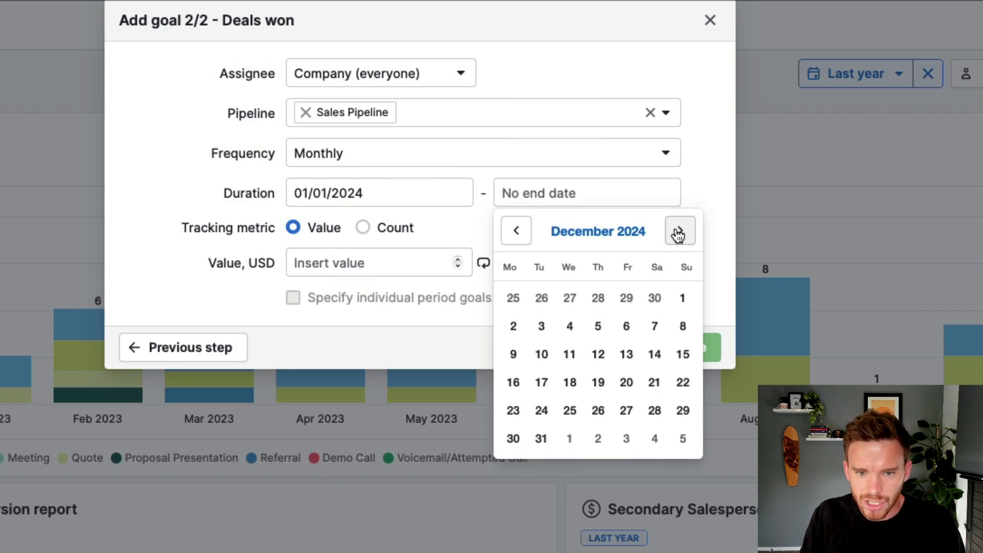
click(544, 442)
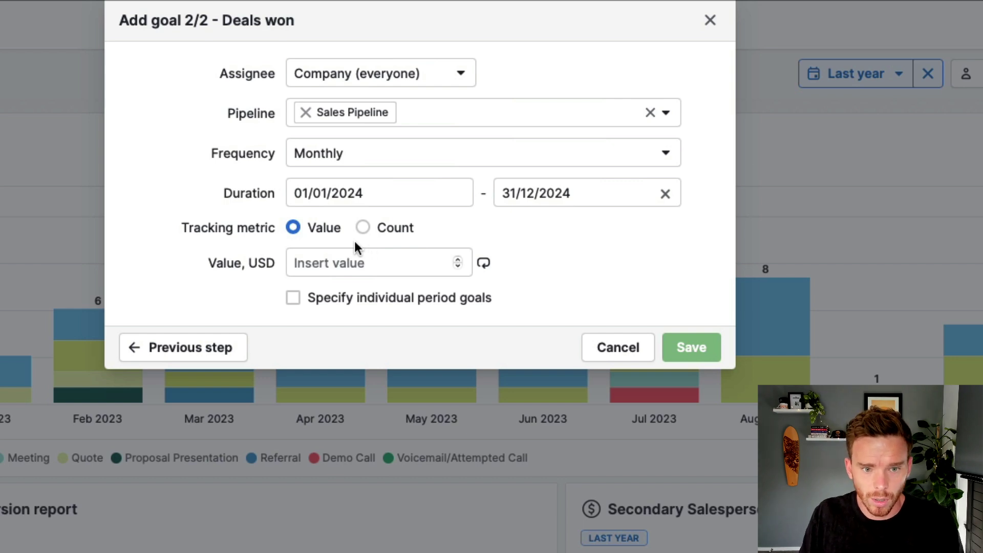
Step: Set a 50000 USD Value target, after briefly trying a Count target of 20
click(334, 258)
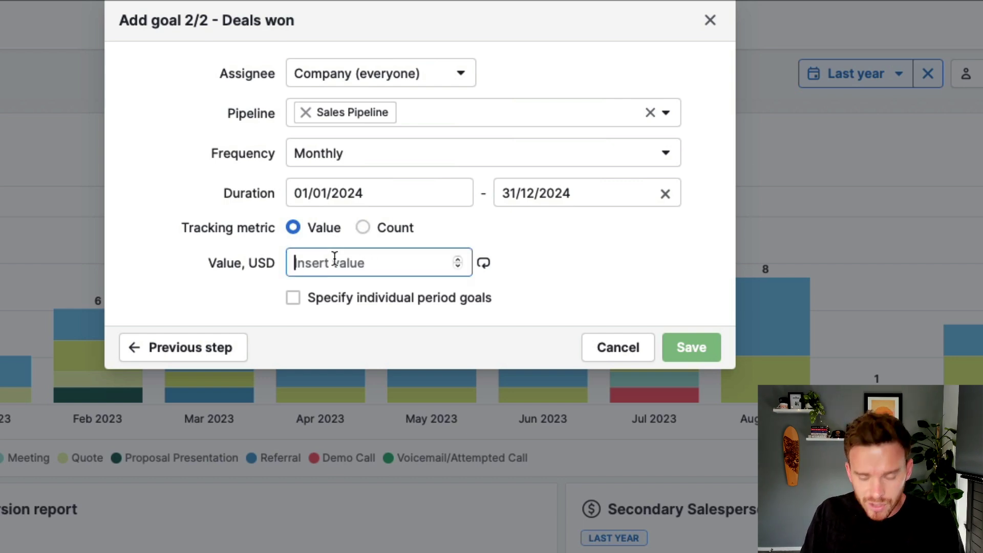
text(50000)
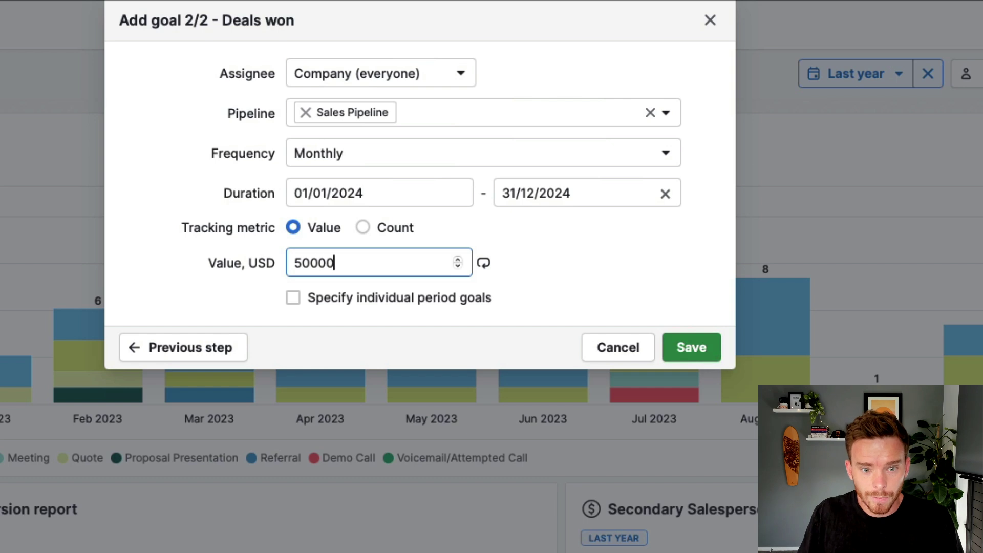
click(545, 250)
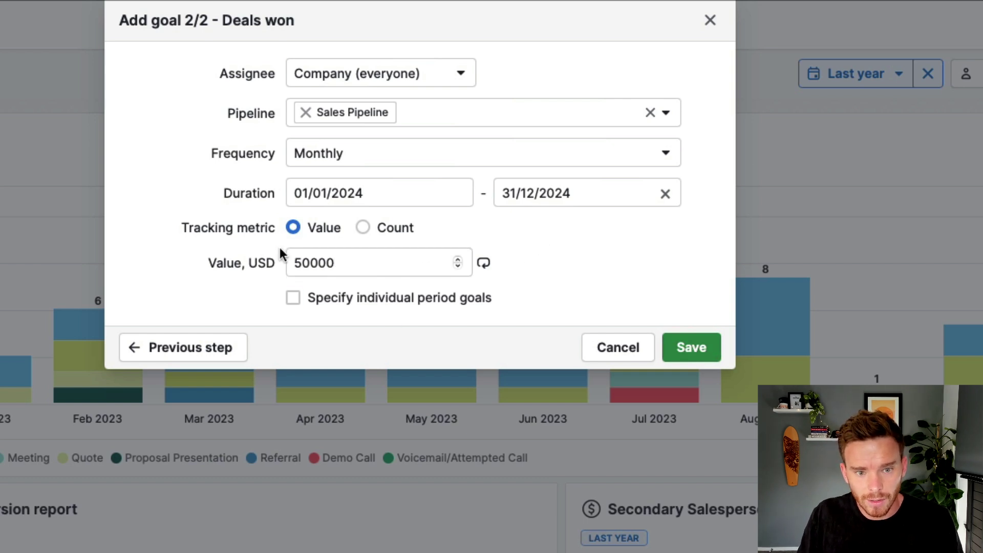
click(362, 228)
click(366, 267)
double_click(367, 267)
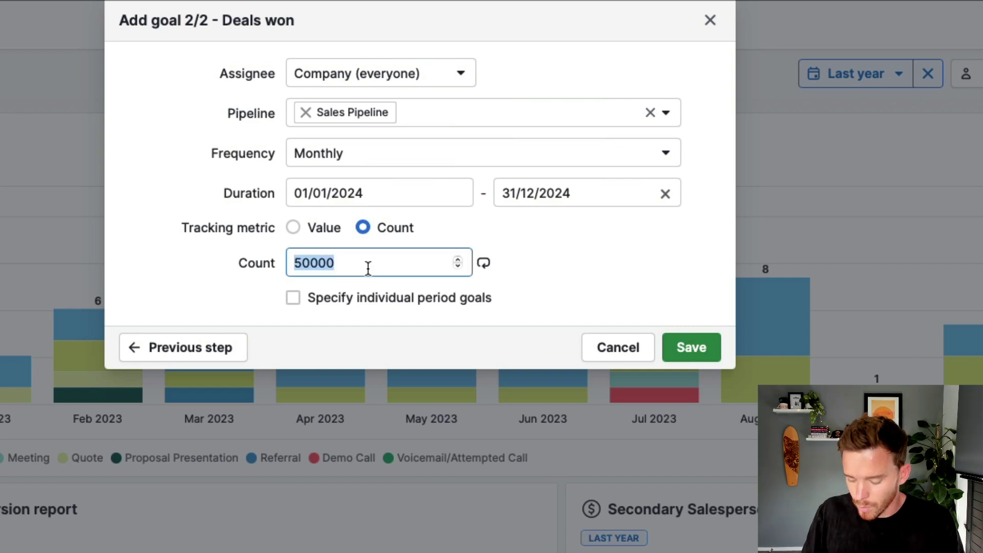
text(20)
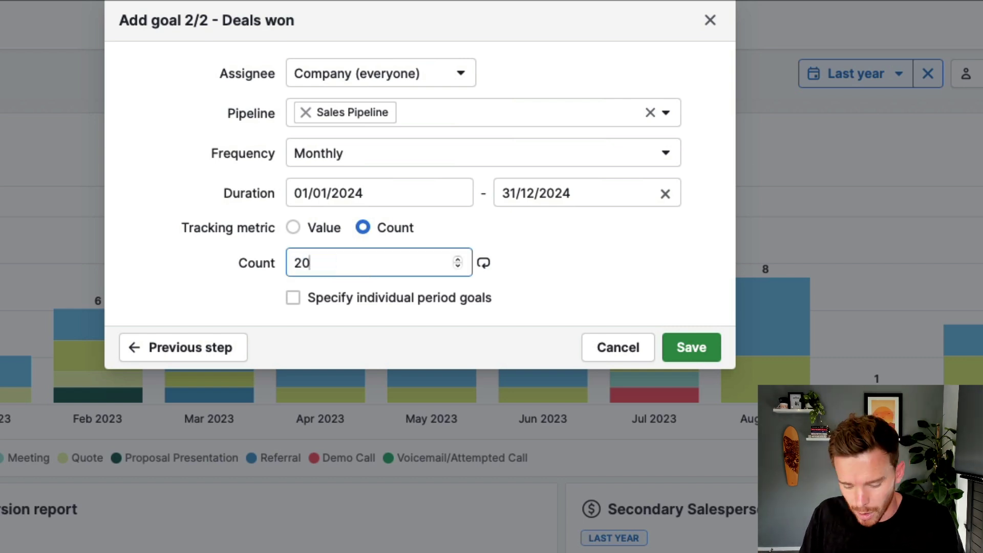
click(317, 231)
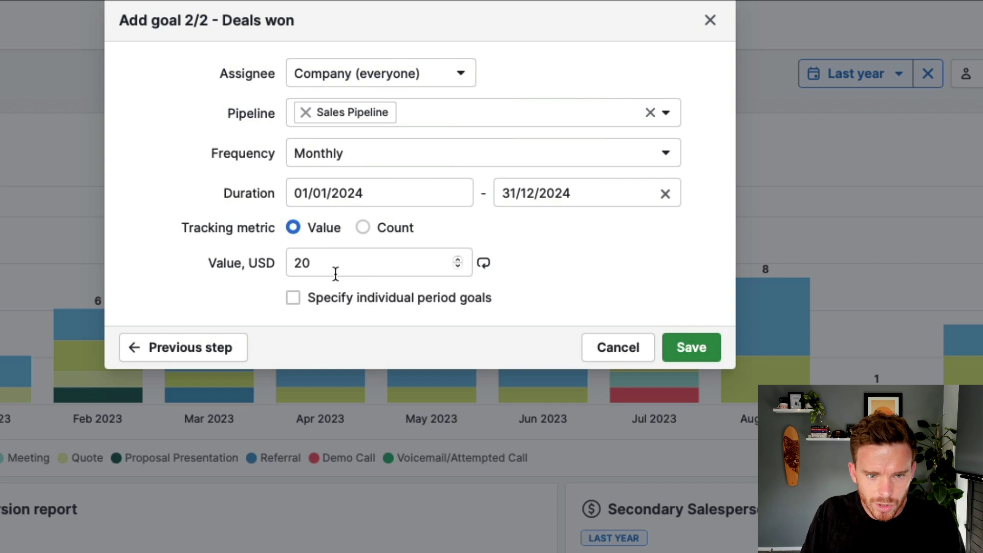
double_click(335, 272)
text(50000)
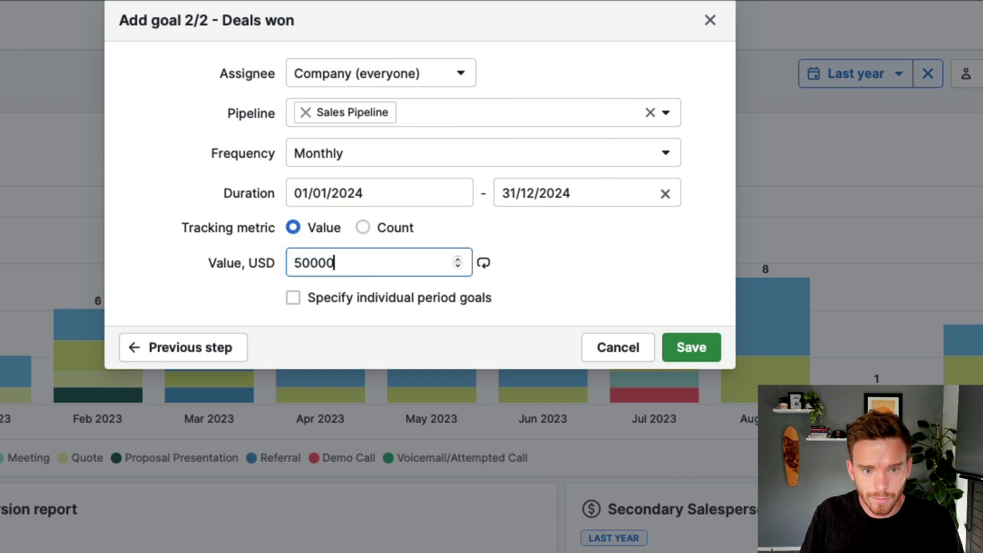
click(576, 275)
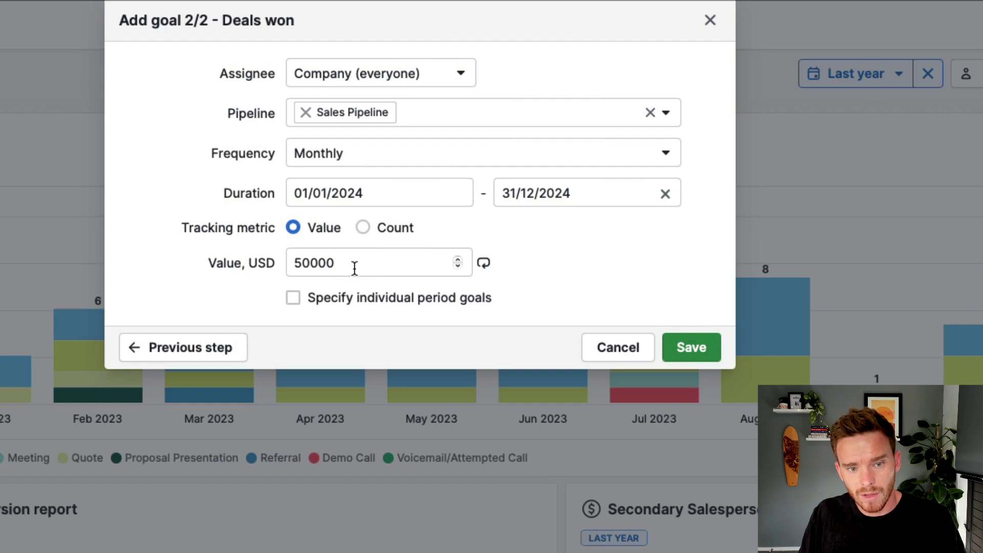
Step: Try per-month targets (7500, 65000, 500), then switch individual period goals back off
click(358, 306)
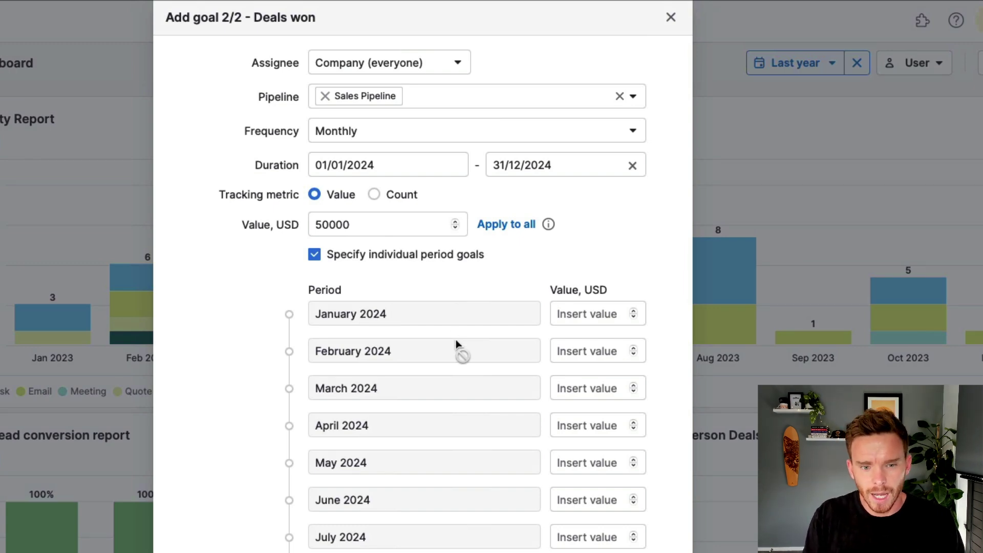
click(573, 314)
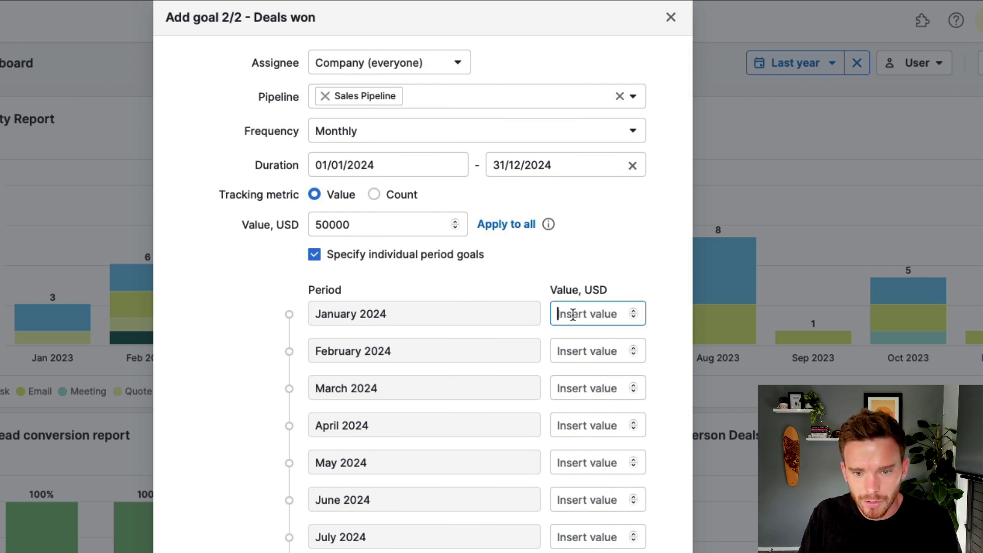
text(75000)
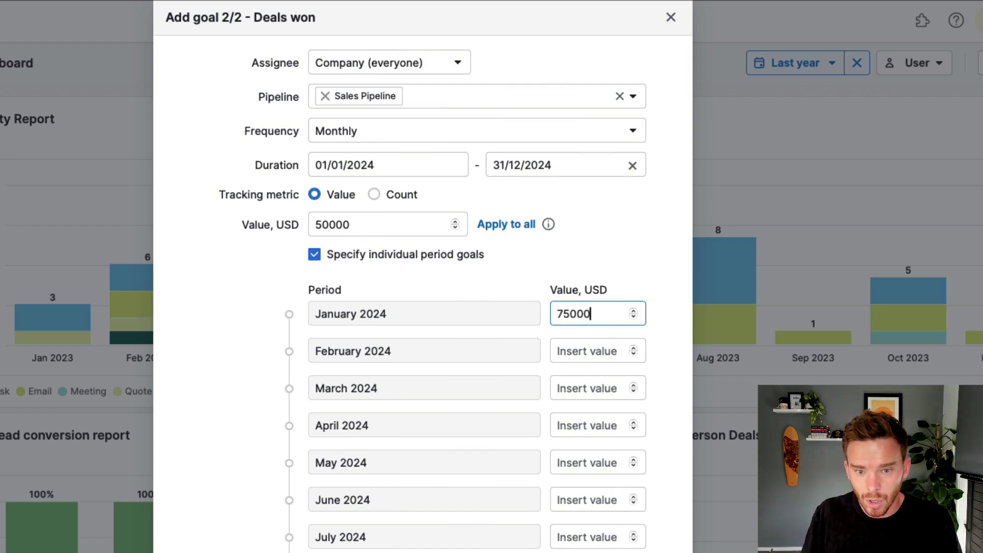
click(571, 349)
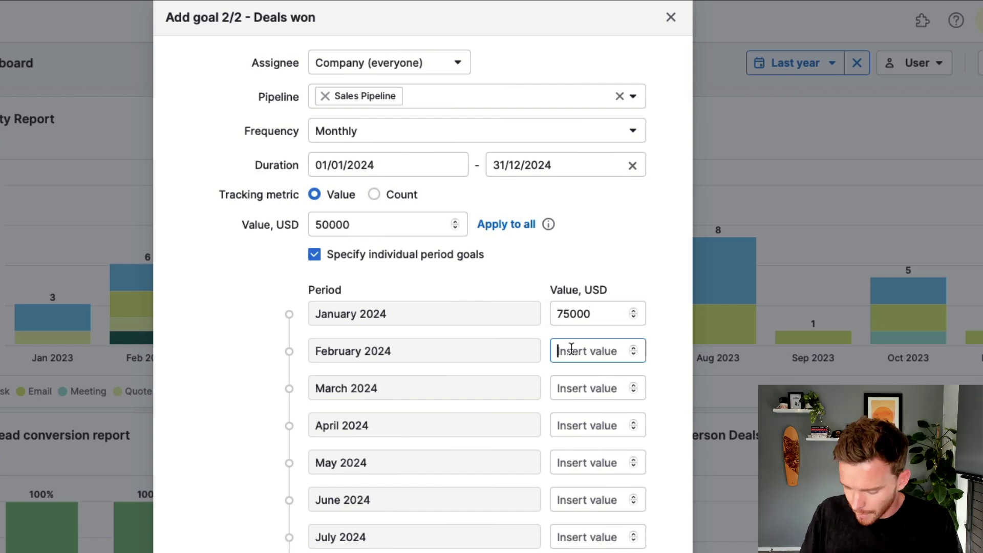
text(65000)
click(561, 387)
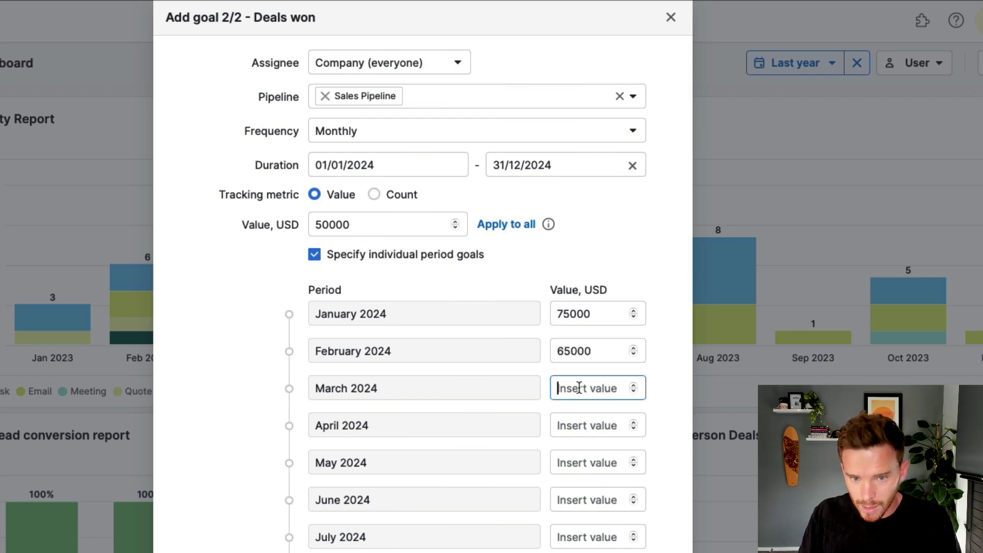
text(50000)
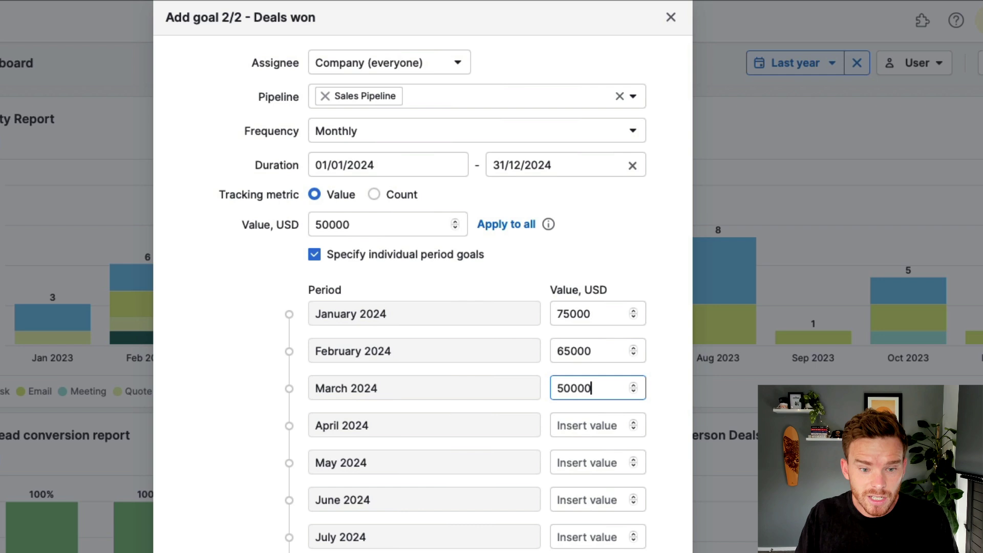
click(311, 434)
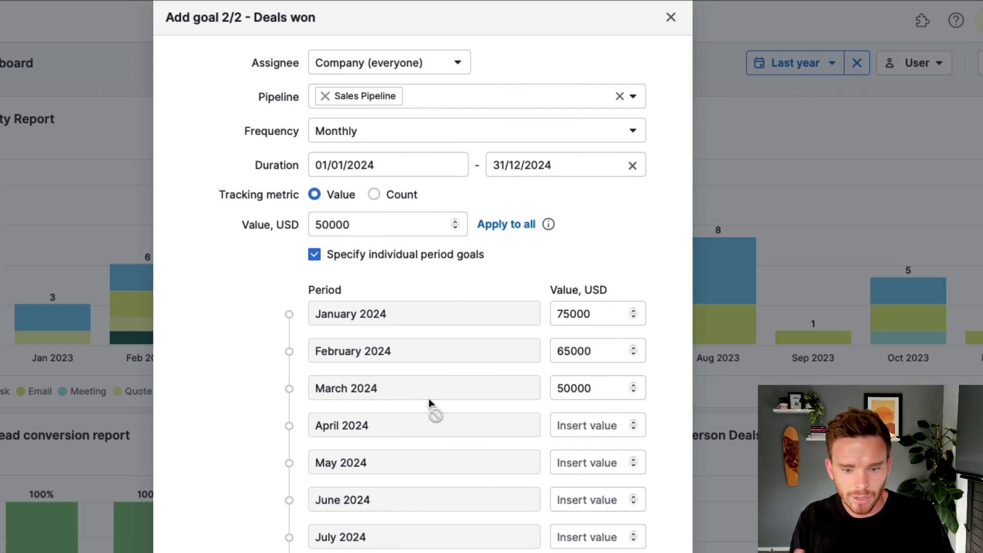
click(374, 260)
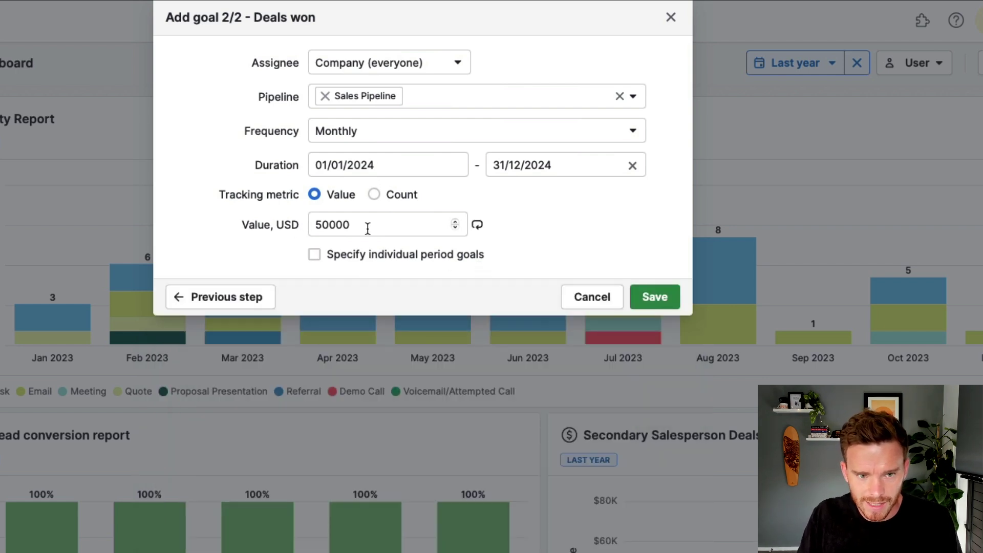
Step: Save the Deals won goal and reload to see its 2024 monthly chart
click(651, 298)
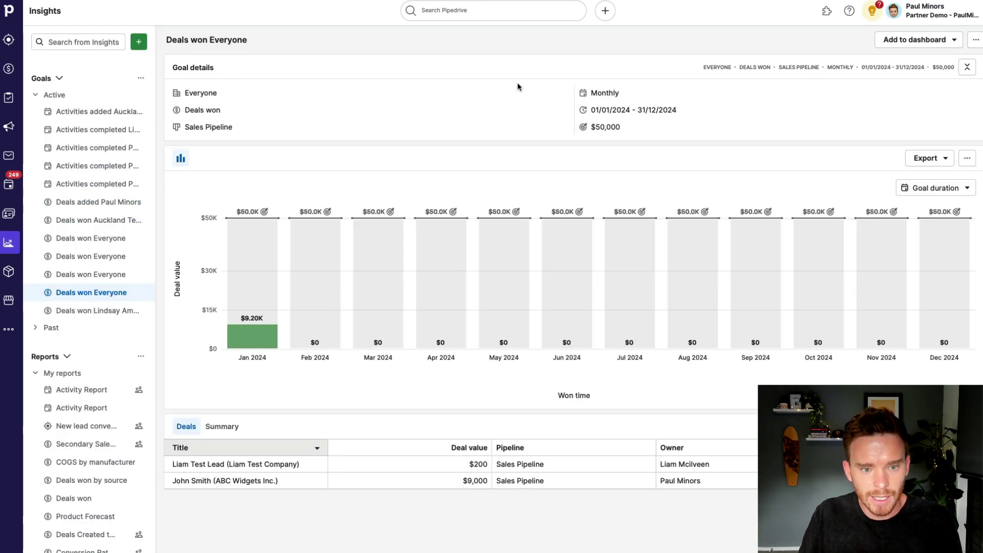
key(ctrl+r)
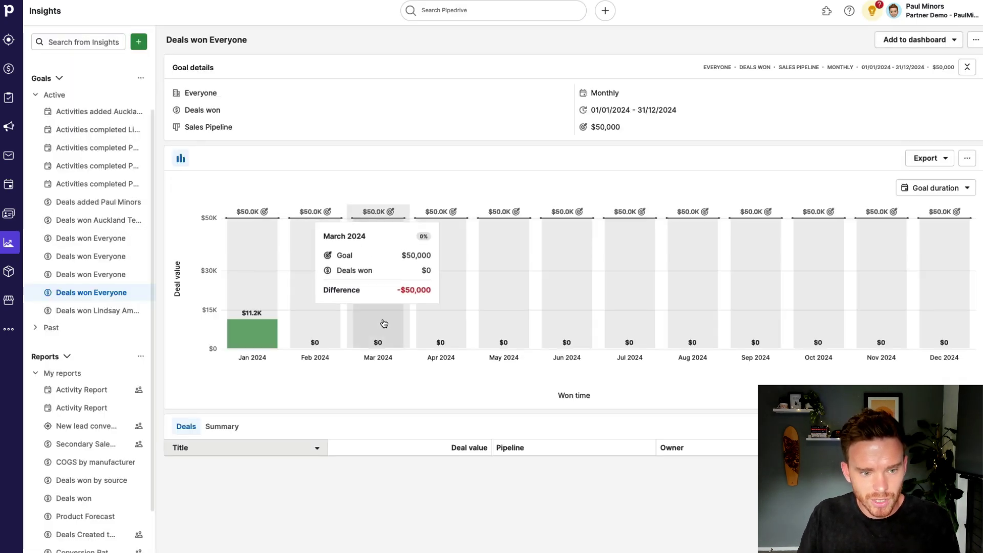
mouse_move(272, 322)
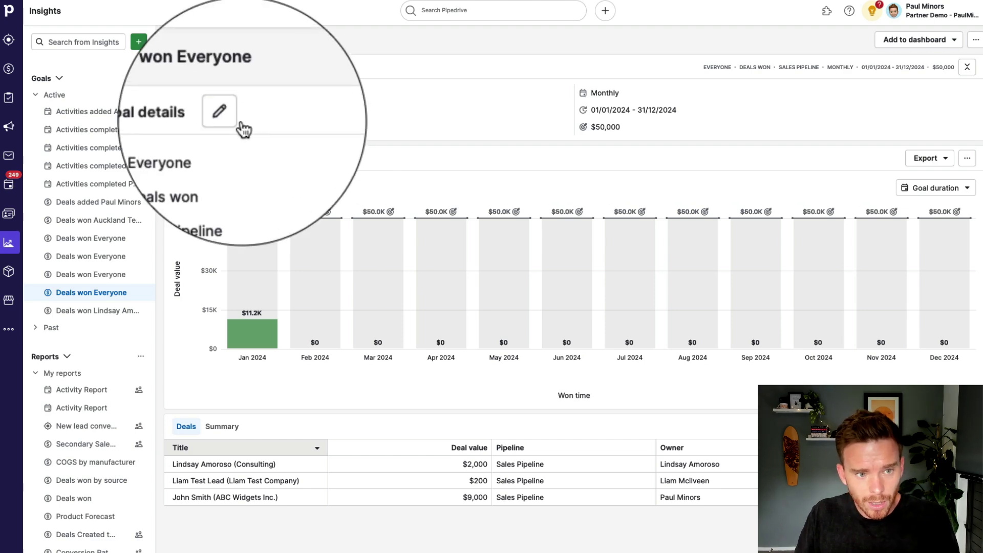
Step: Change the goal title to 'Company Sales Target (2024)'
click(232, 67)
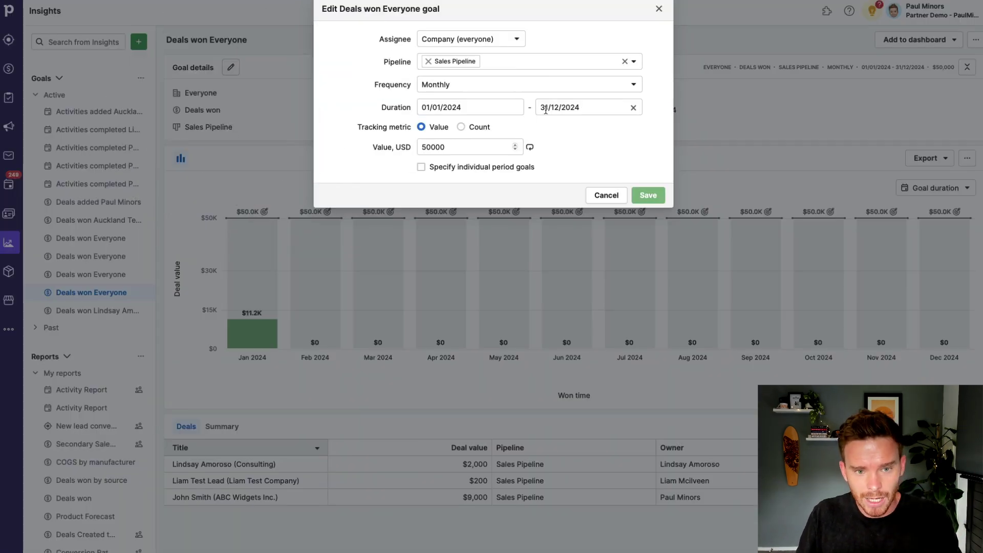
click(607, 196)
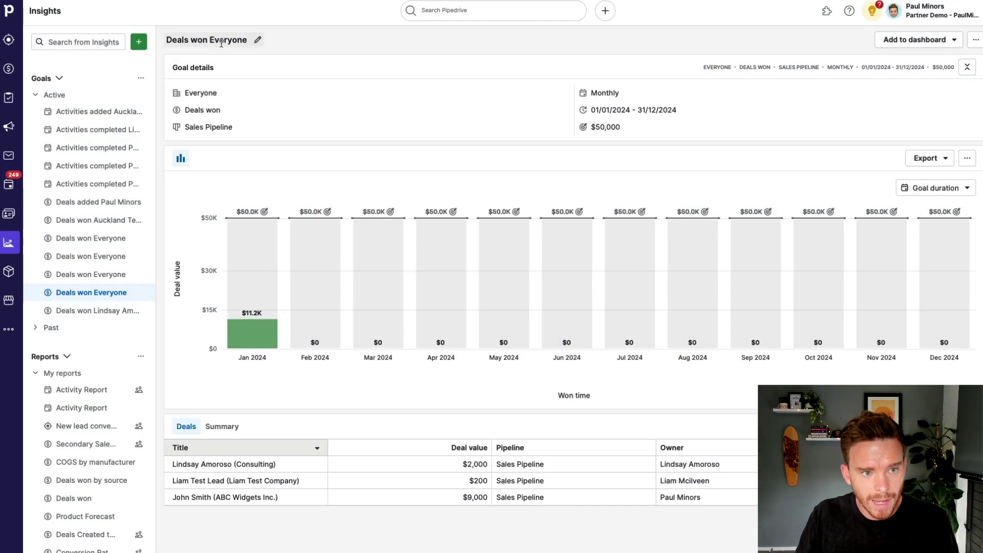
click(221, 40)
key(ctrl+a)
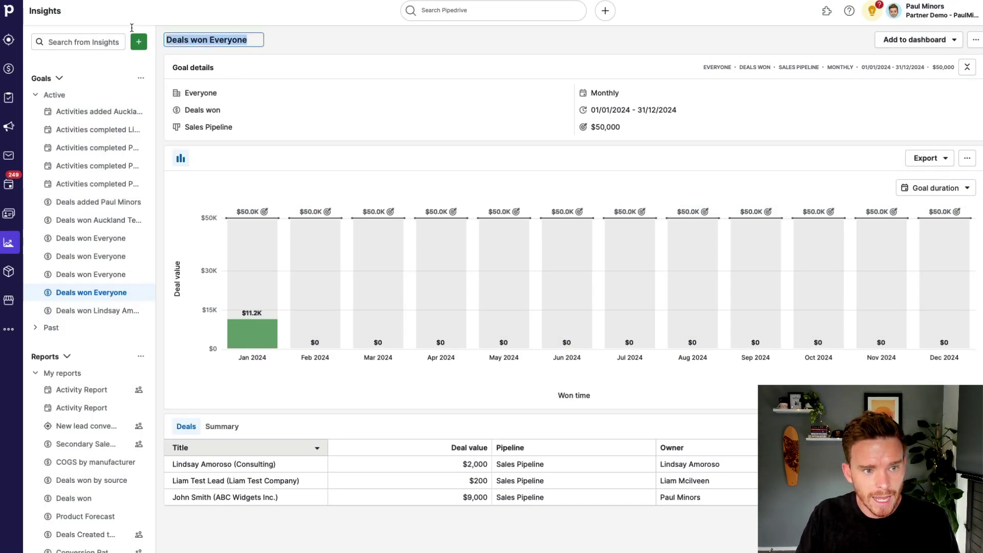
text(Company Sa)
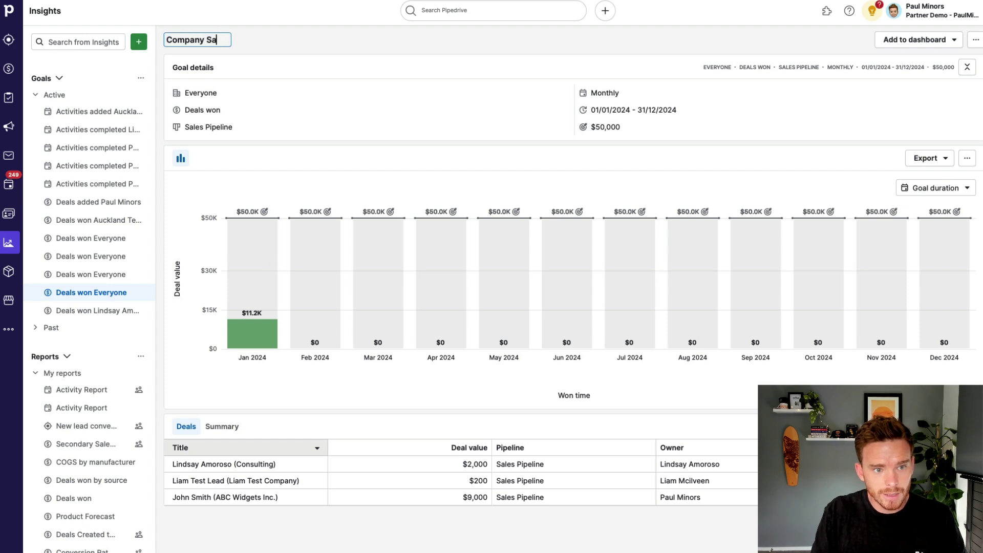
text(les Target (2024))
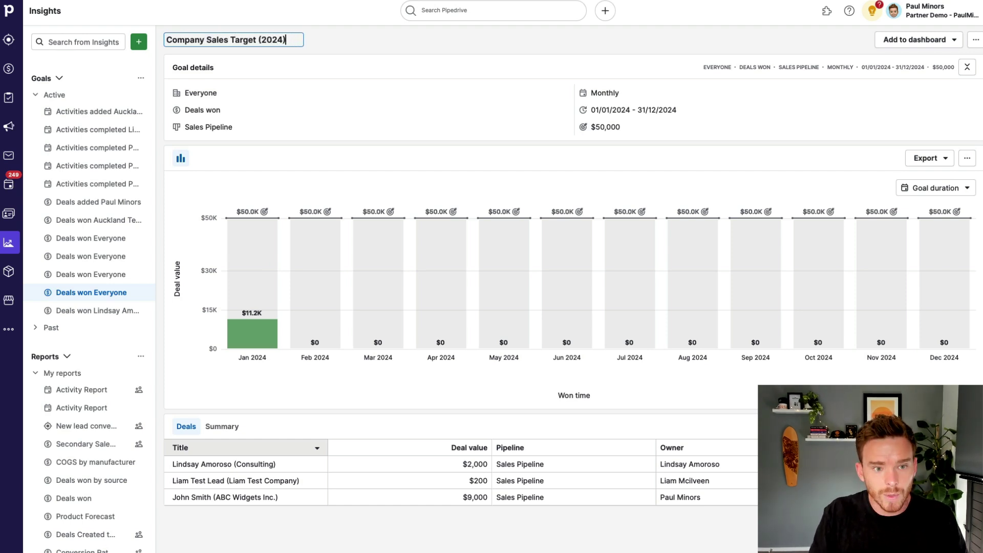
key(Return)
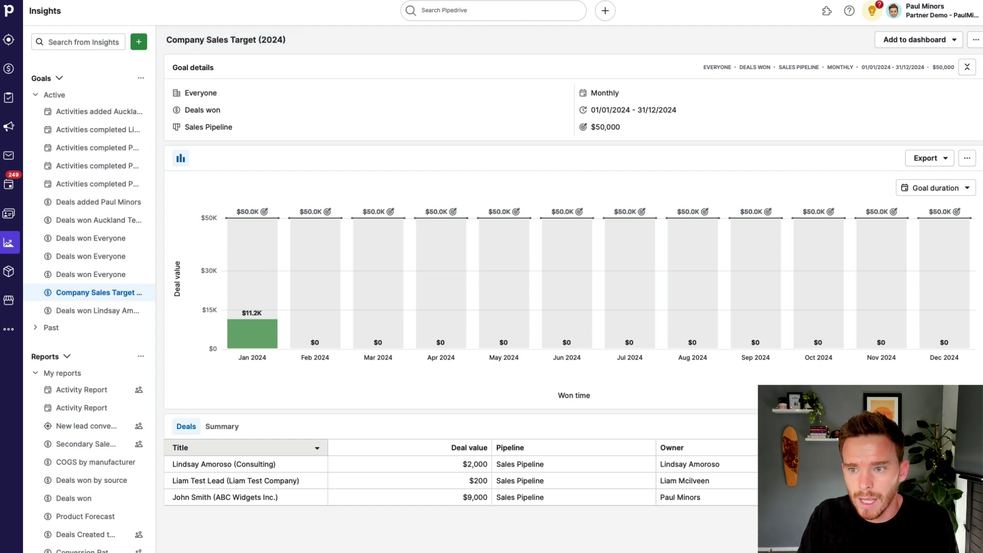
Step: Add the goal to the Sales Dashboard and open that dashboard
click(955, 40)
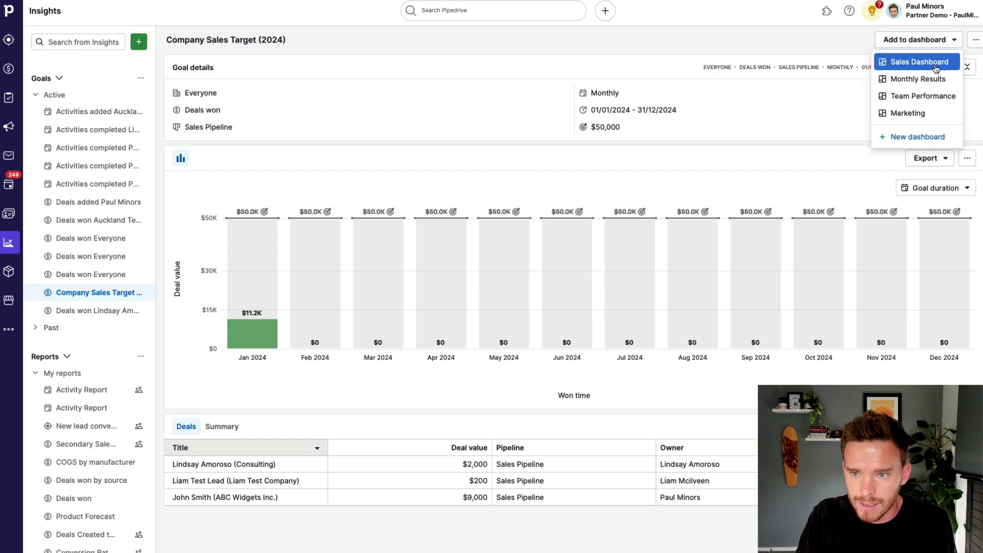
click(921, 62)
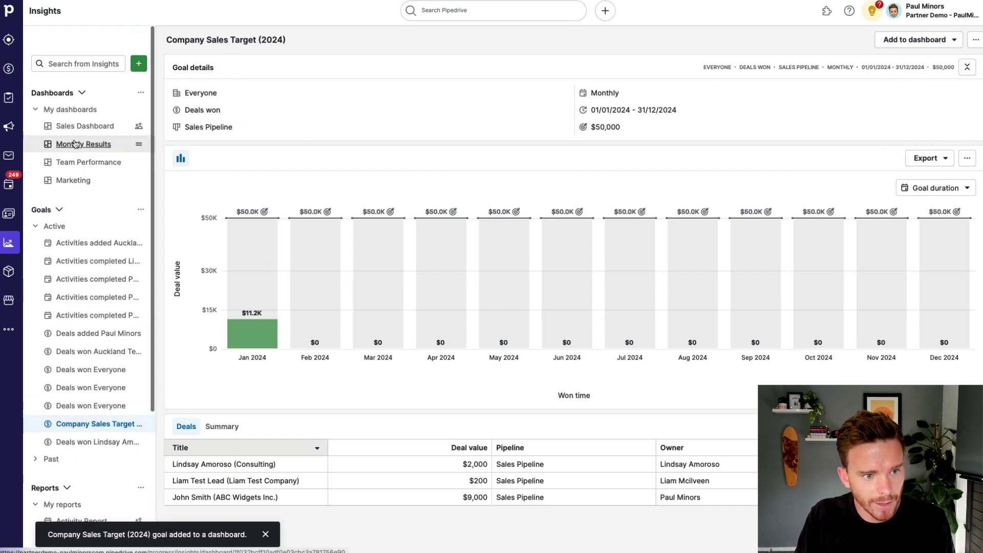
click(79, 104)
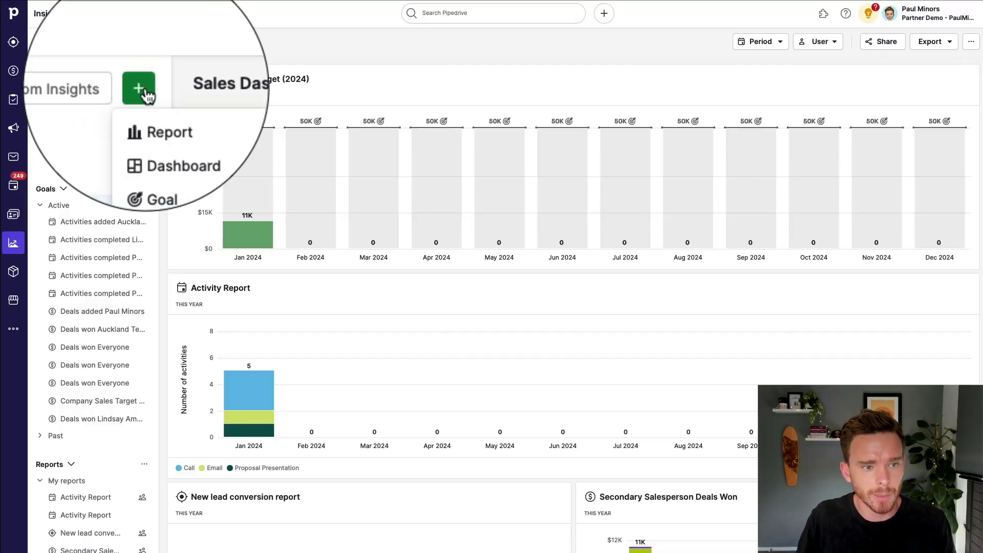
Step: Start a new Activity > Completed goal and continue to its details
click(158, 92)
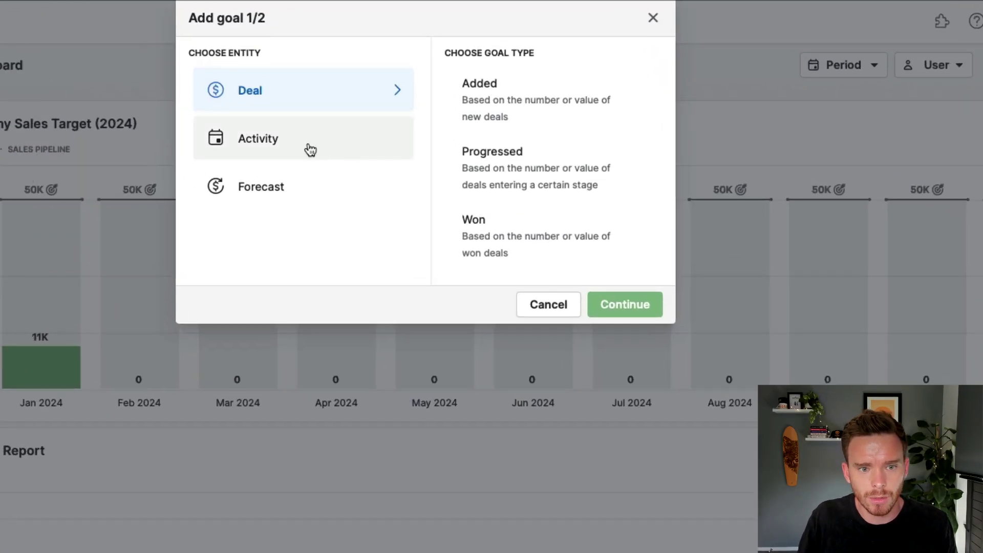
click(329, 148)
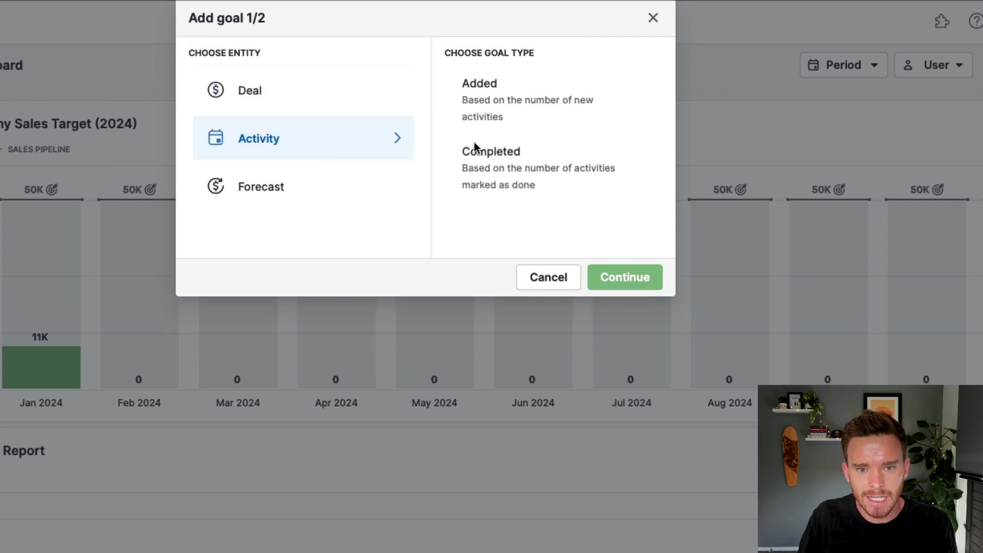
click(576, 184)
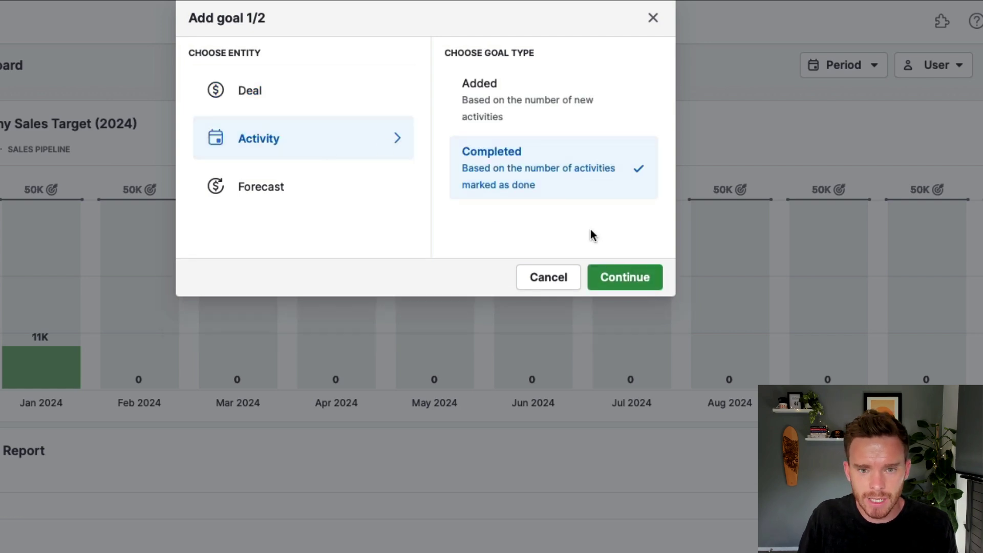
click(620, 276)
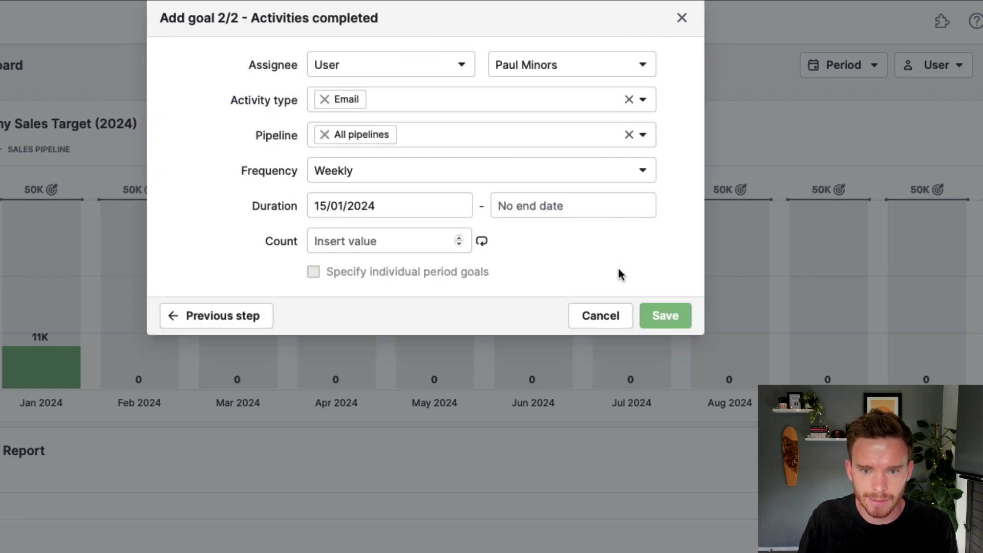
Step: Keep a single user as assignee and count Demo Call instead of Email
click(434, 65)
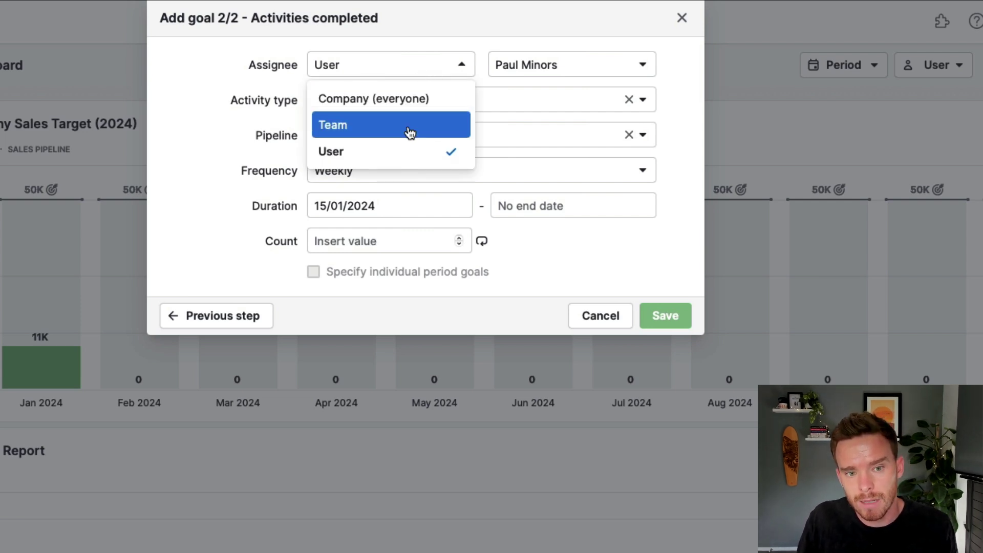
click(407, 152)
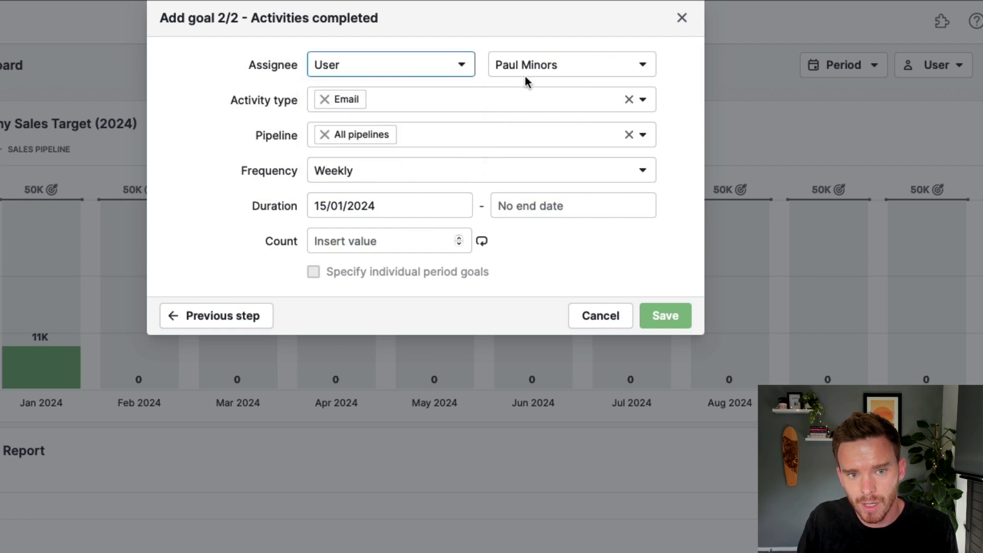
click(568, 67)
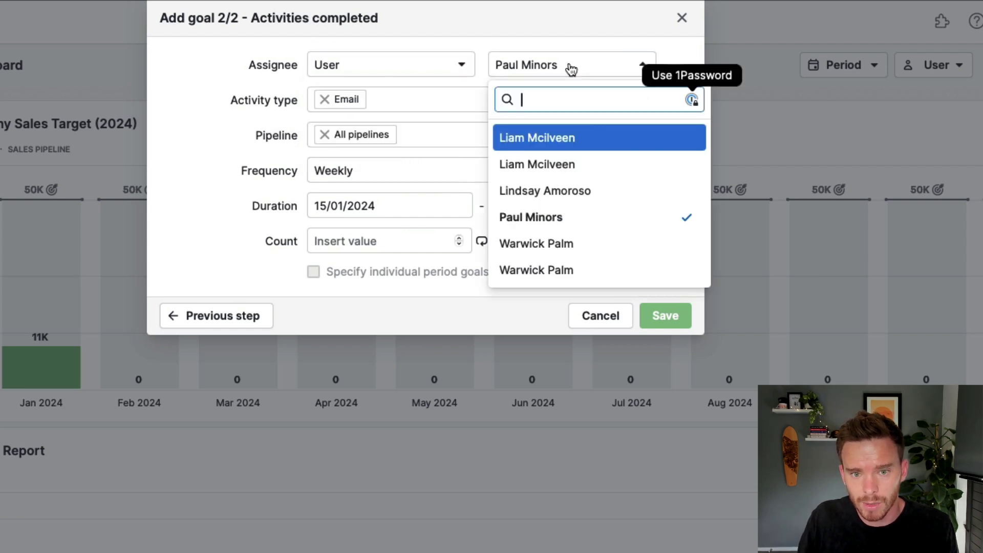
click(570, 217)
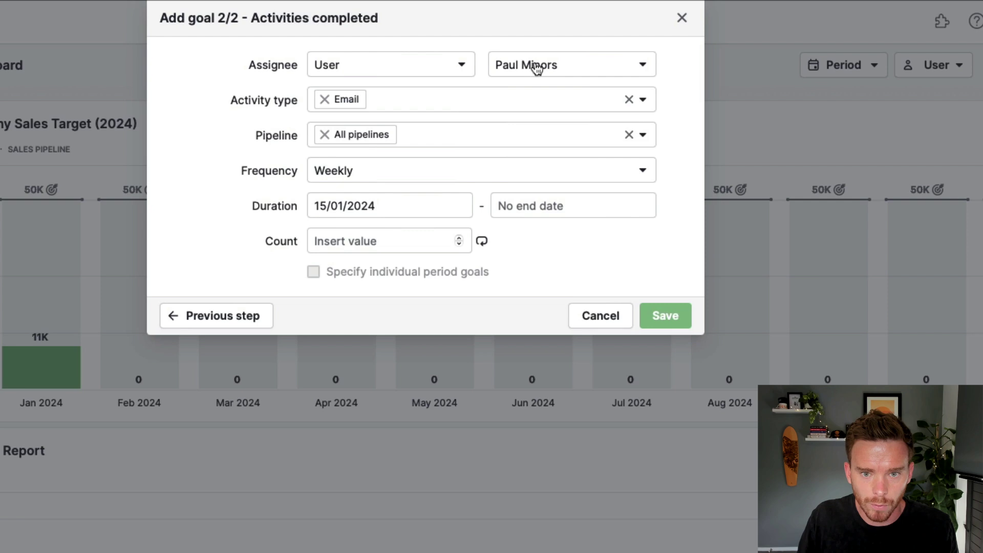
click(325, 99)
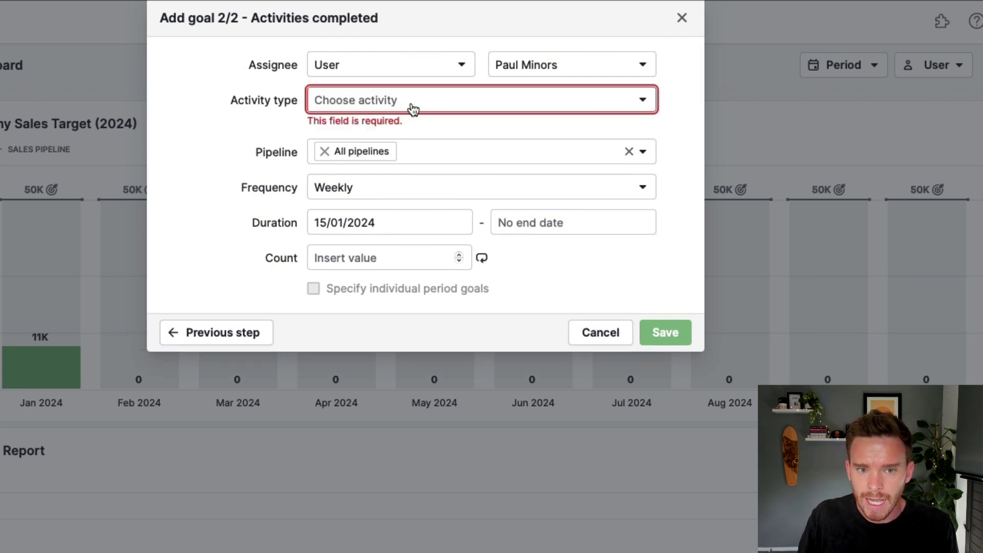
click(417, 101)
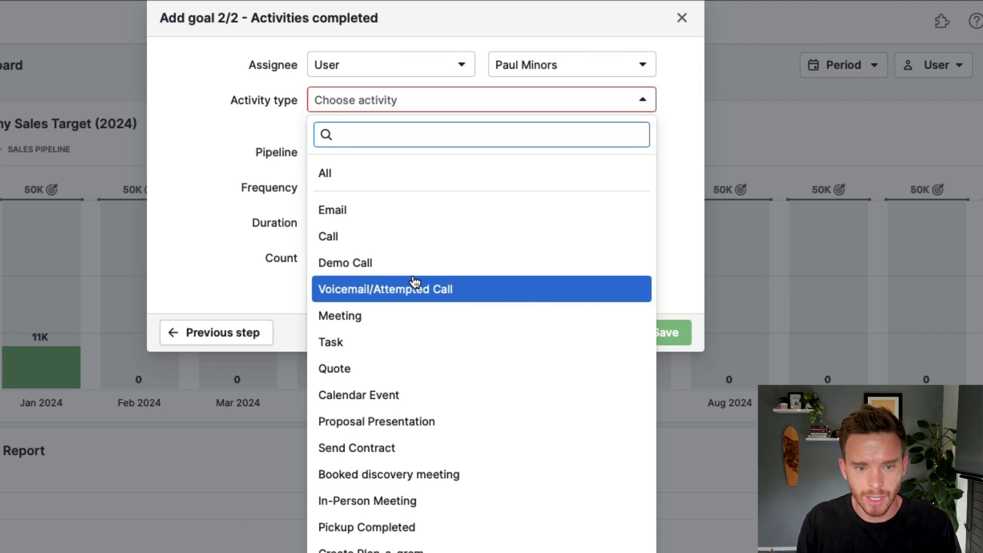
click(354, 270)
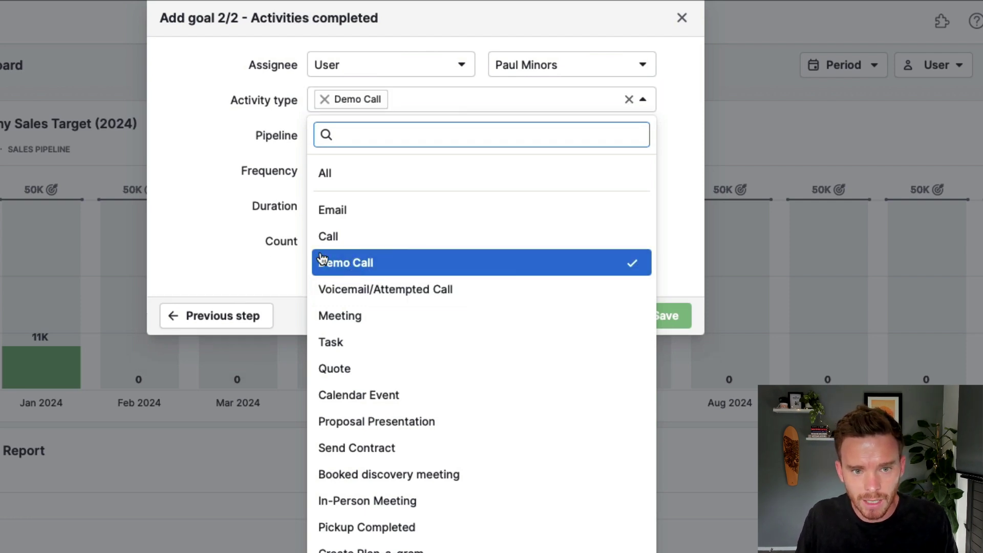
click(214, 237)
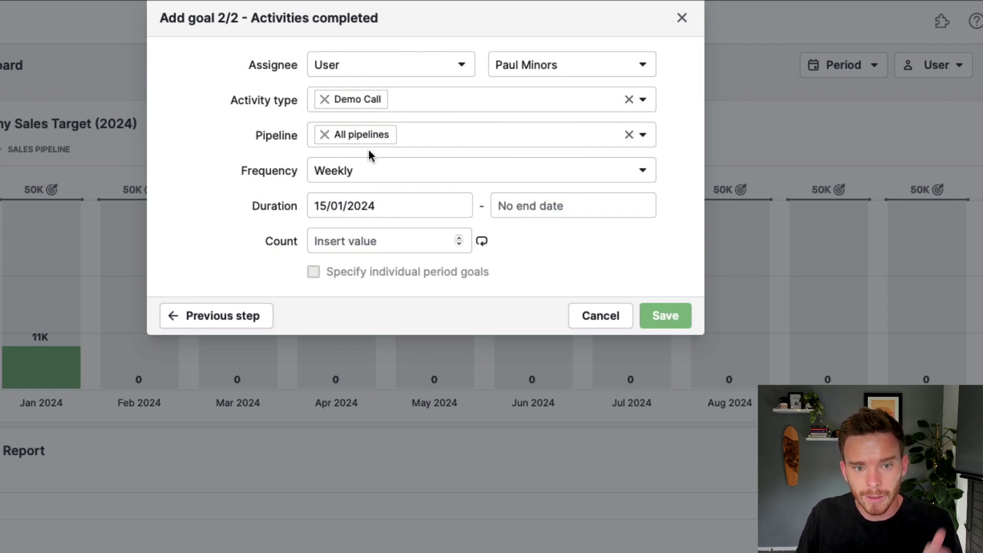
Step: Track activities across all pipelines with Monthly frequency
click(424, 143)
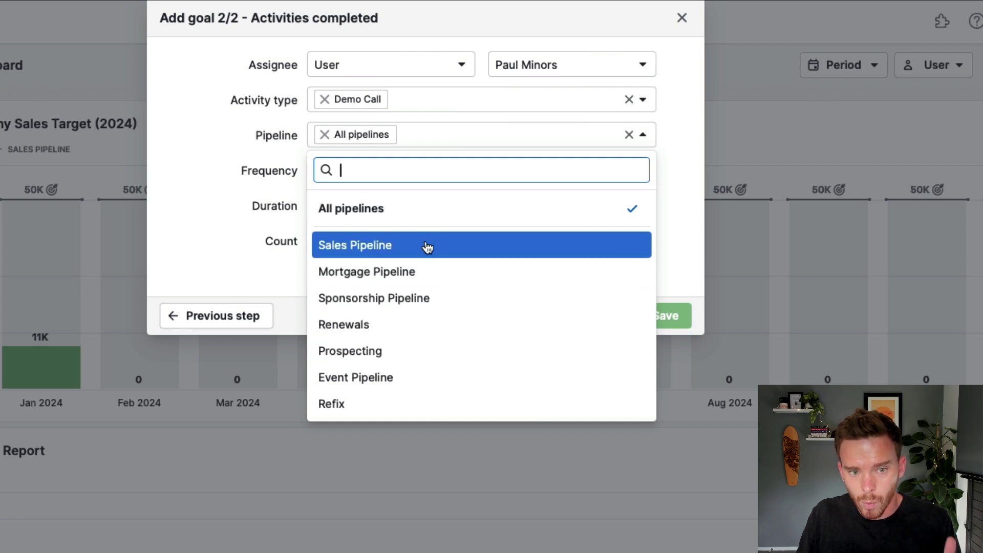
click(224, 185)
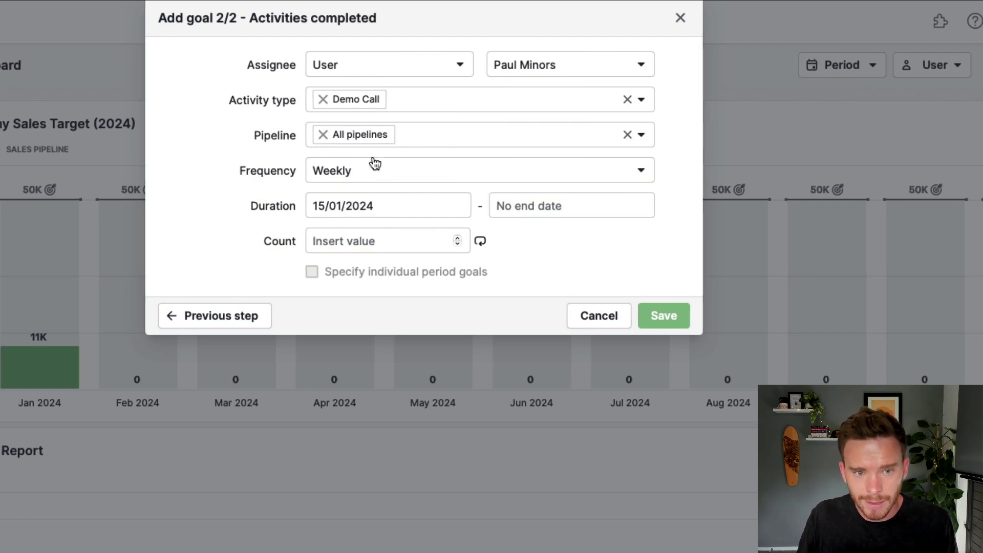
click(372, 174)
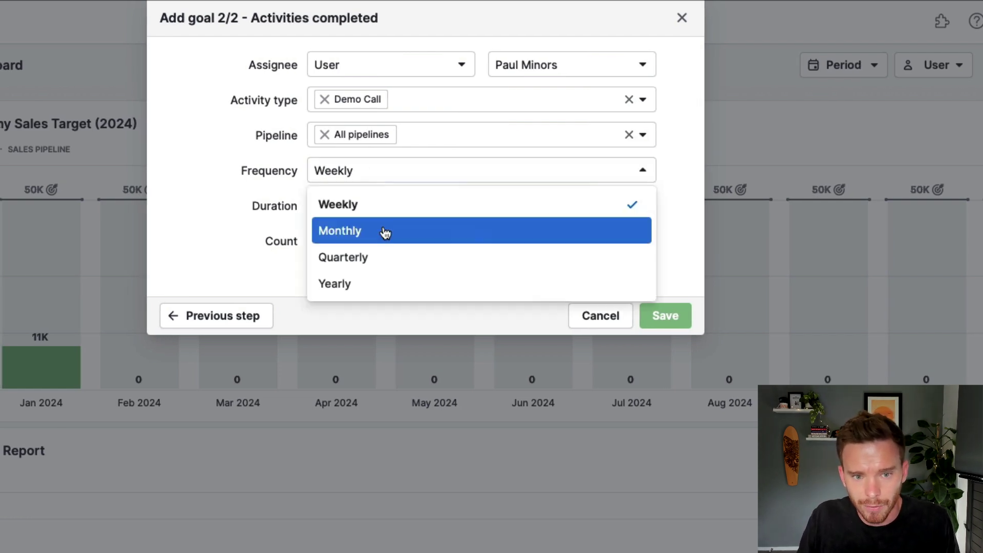
click(385, 231)
Step: Set the goal duration from 01/01/2024 to 31/12/2024
click(377, 213)
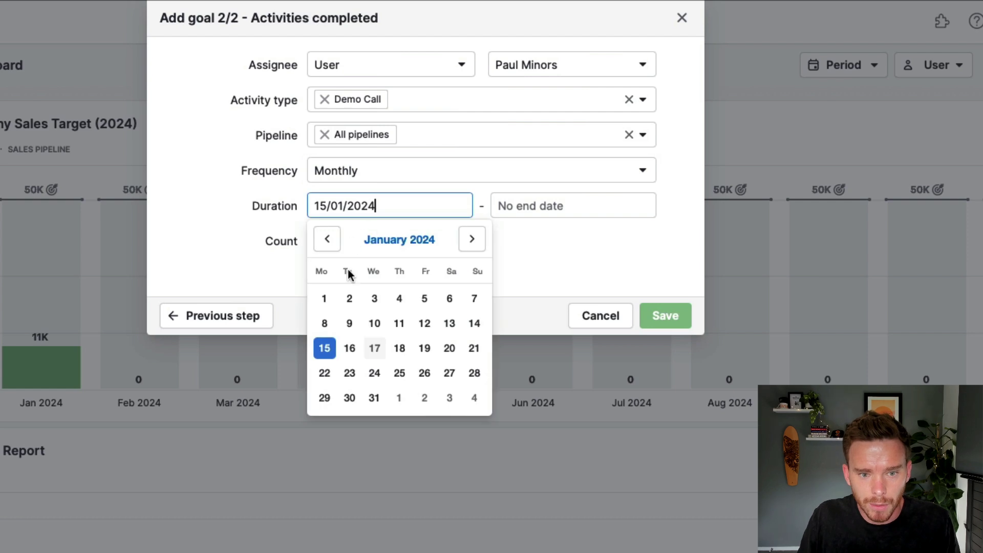
click(324, 298)
click(508, 209)
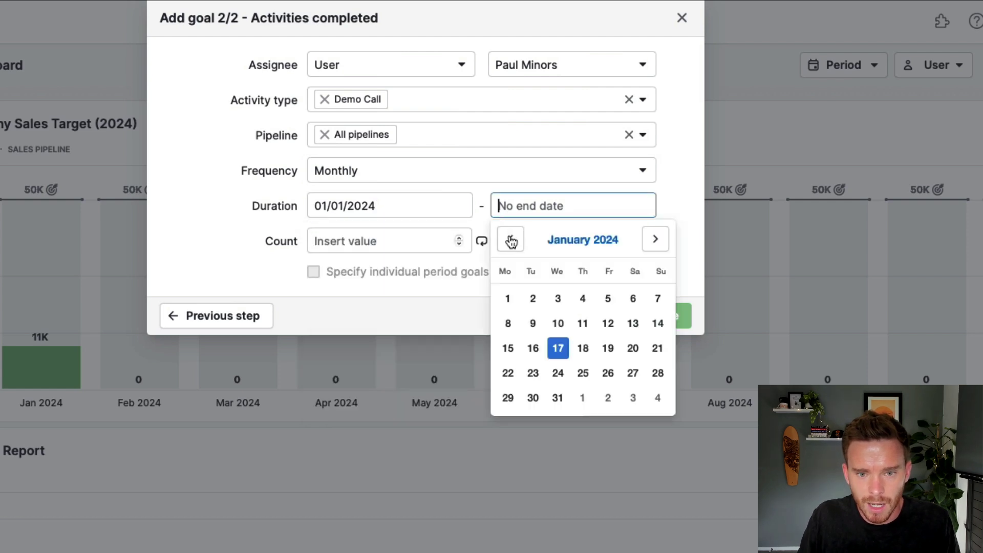
triple_click(651, 240)
triple_click(650, 240)
double_click(651, 240)
click(651, 240)
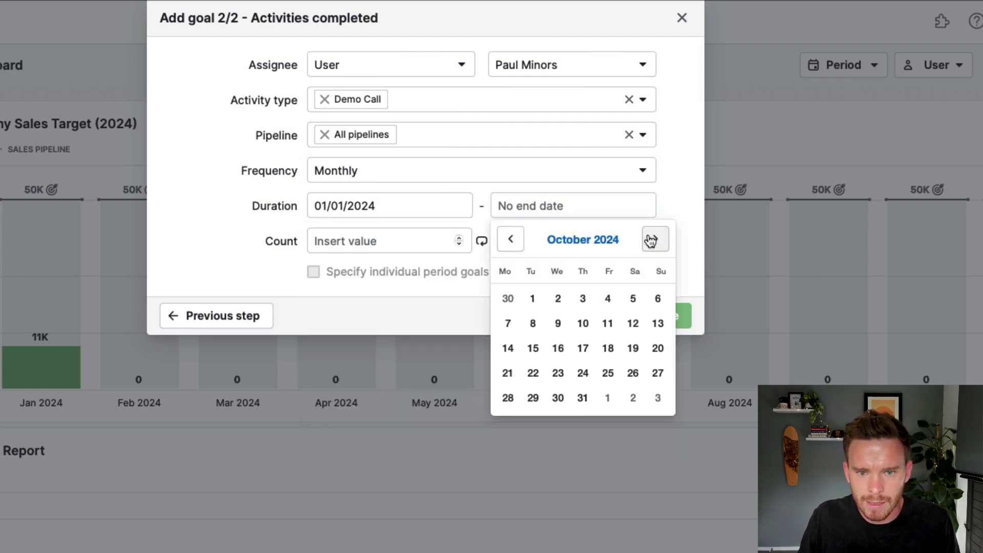
double_click(651, 240)
click(533, 421)
Step: Enter a target count of 10, leaving individual monthly targets off
click(389, 241)
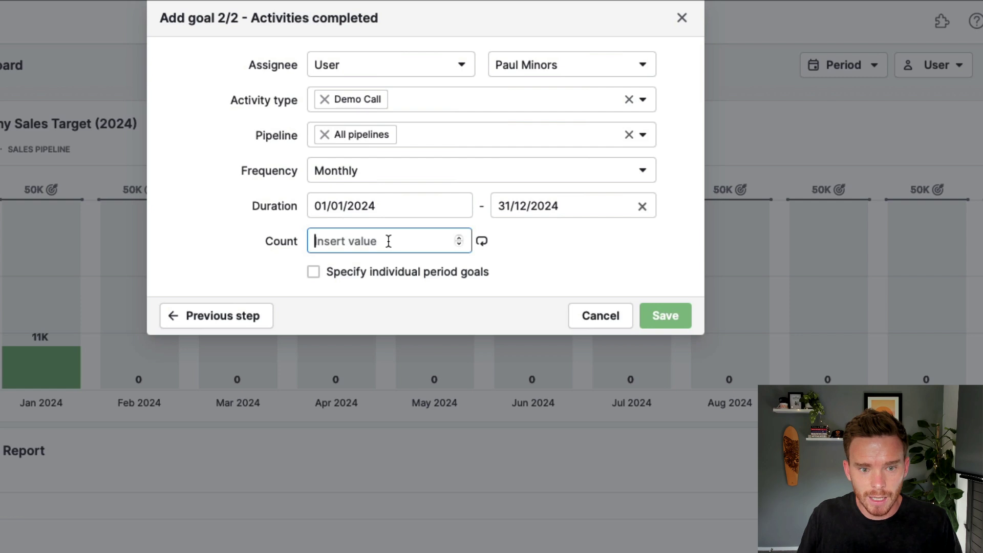
text(10)
key(BackSpace)
text(2)
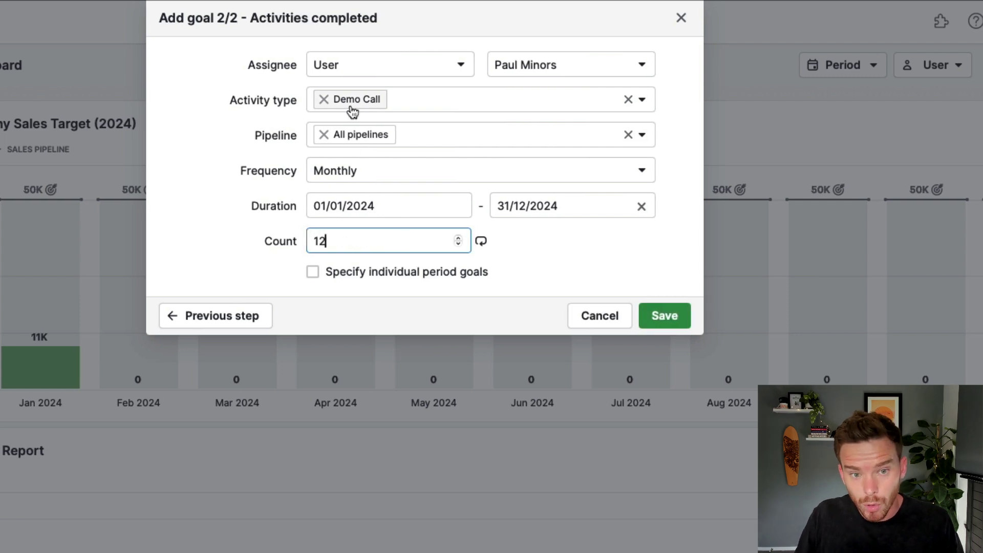
text(0)
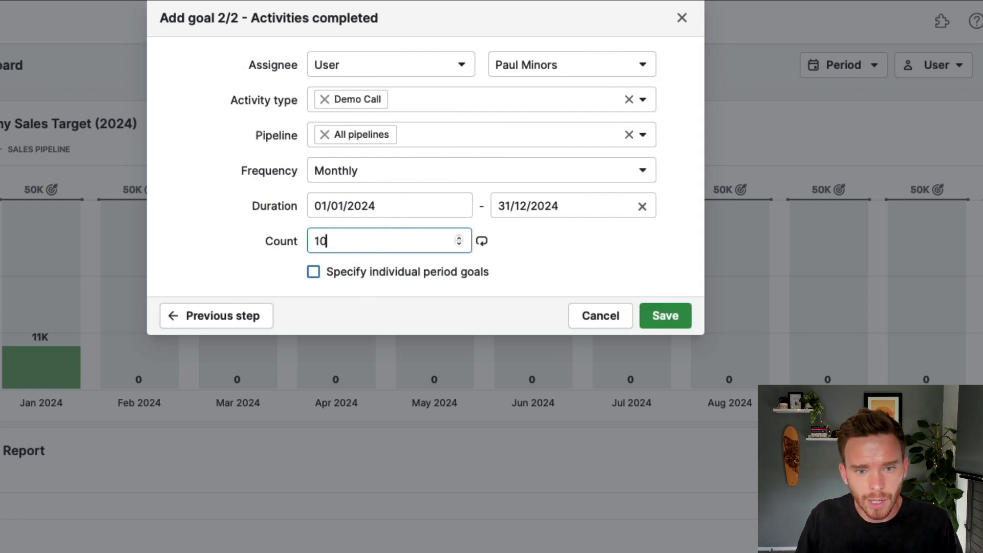
click(474, 271)
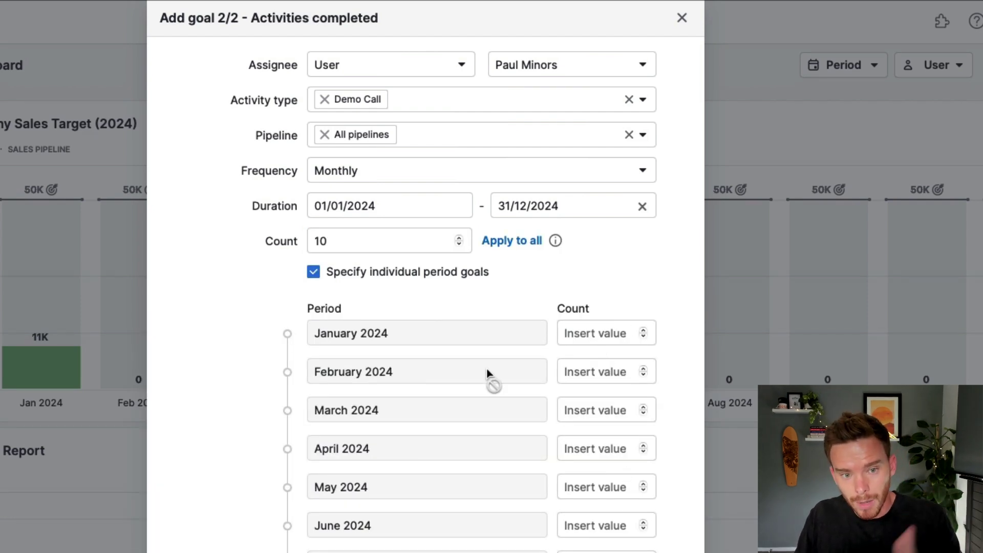
click(432, 274)
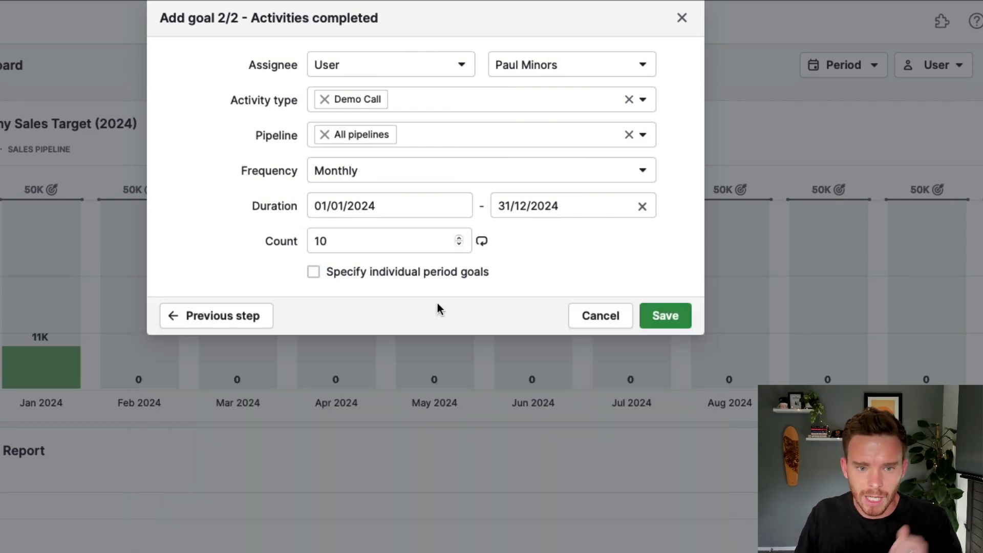
Step: Save the Demo Call goal and review its monthly chart
click(667, 318)
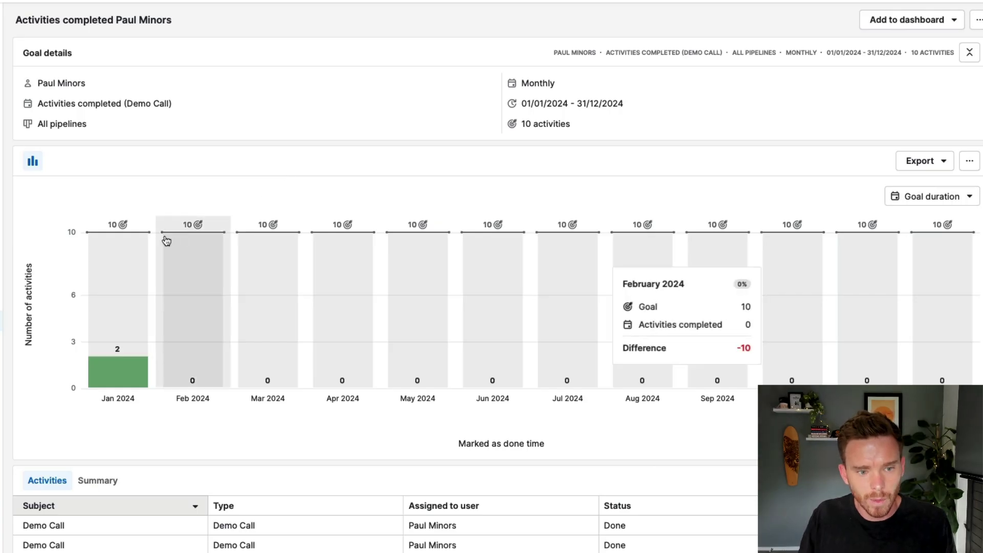
mouse_move(108, 235)
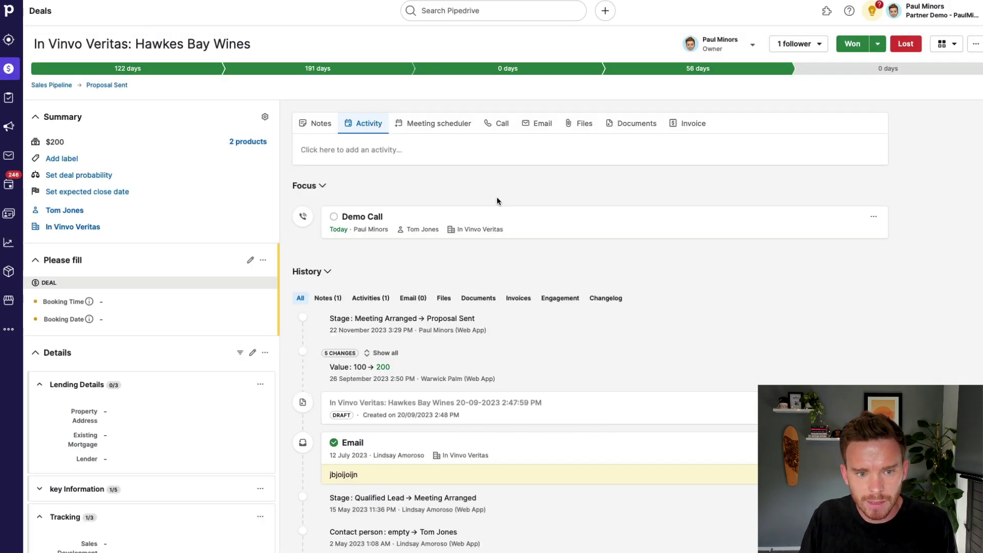
Step: Mark the pending Demo Call as done and dismiss the follow-up scheduler without saving
click(370, 217)
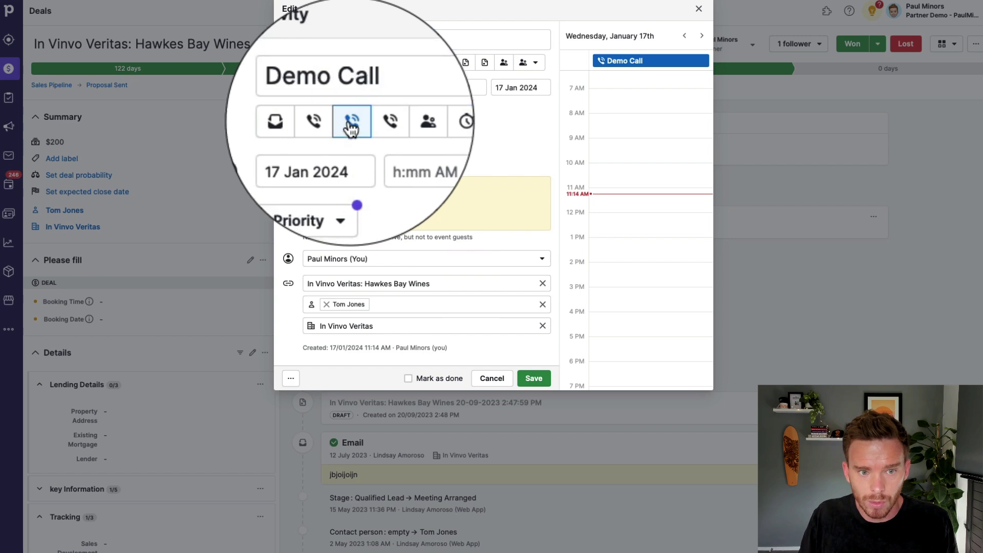
click(510, 378)
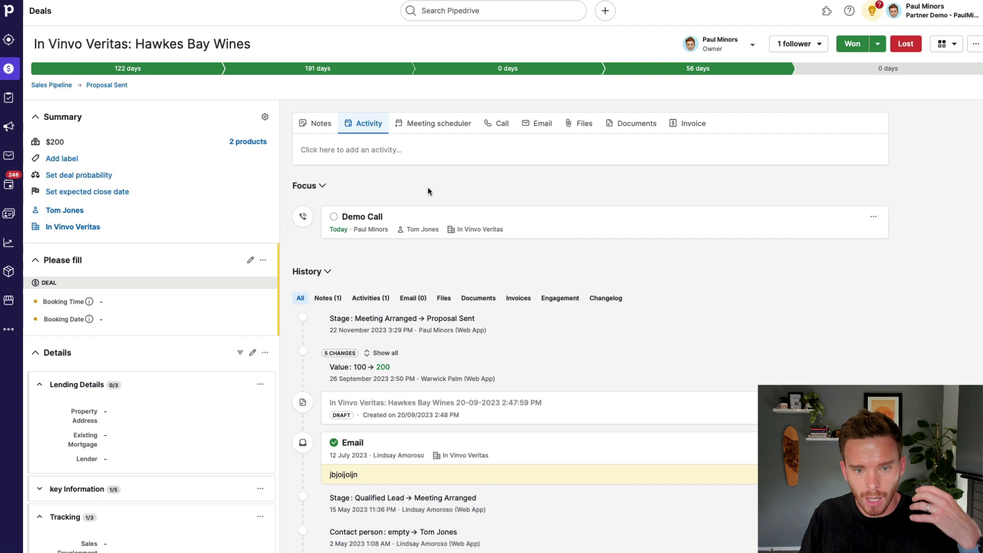
click(334, 217)
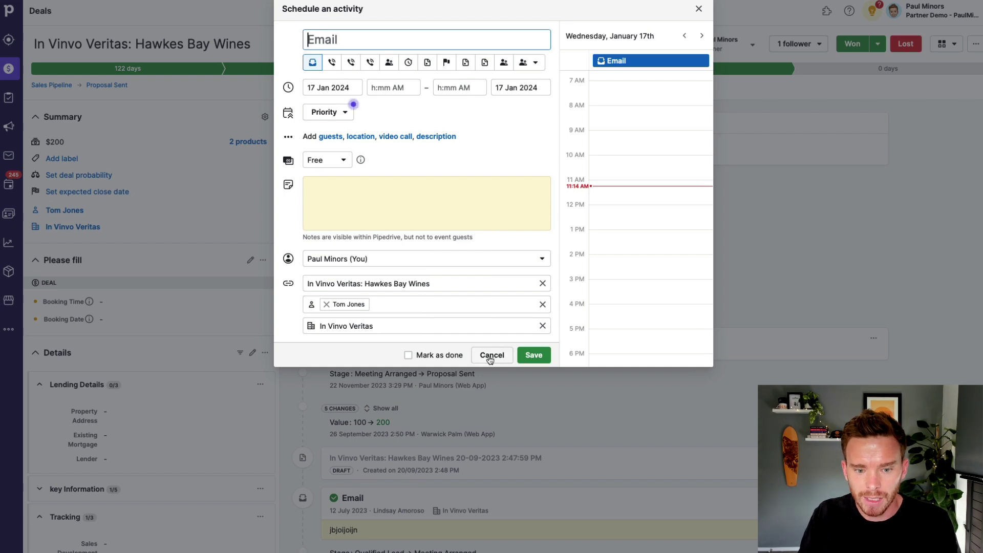
click(490, 357)
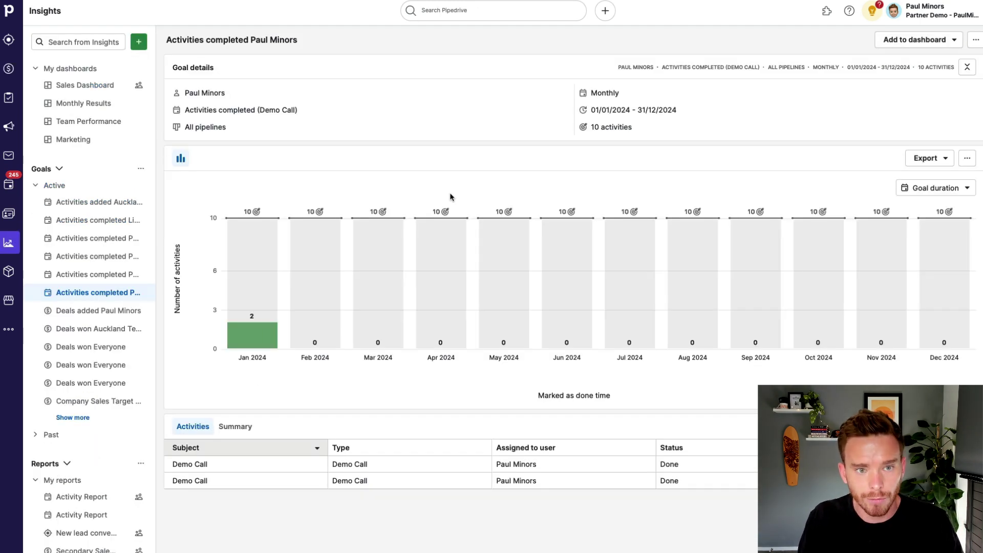
Step: Reload Insights and return to the Sales Dashboard under My dashboards
key(super+r)
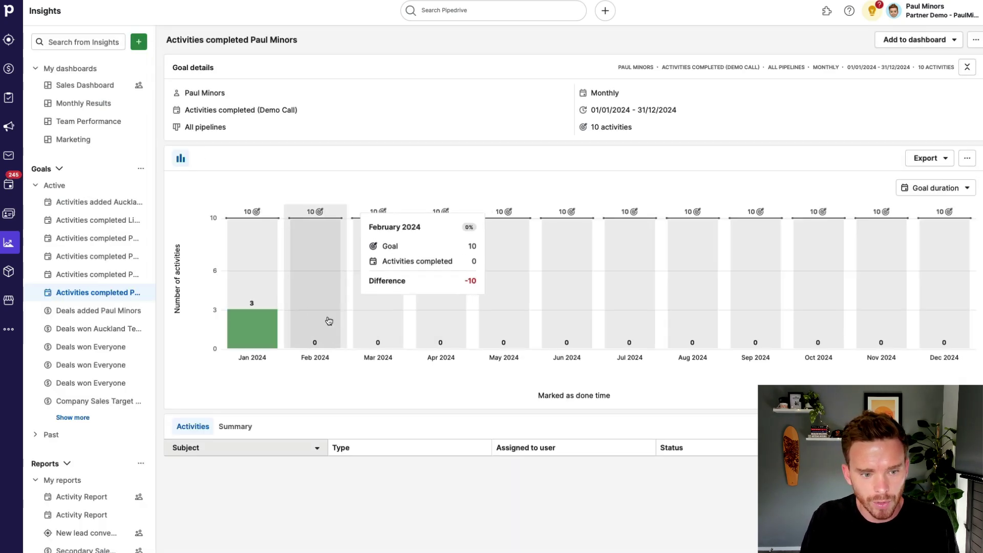
mouse_move(263, 322)
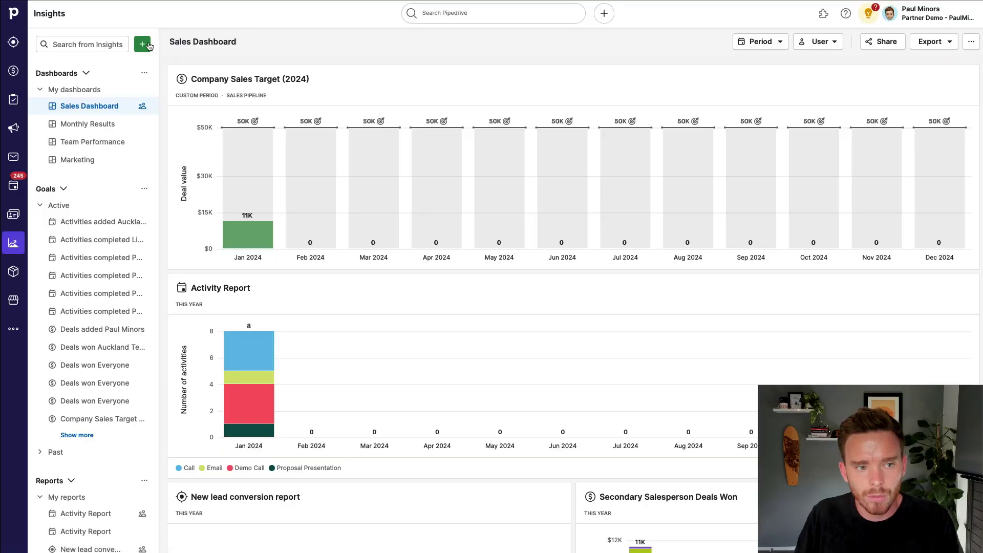
Step: Start a new Forecast goal of type Revenue forecast in Insights
click(142, 43)
click(153, 99)
click(410, 117)
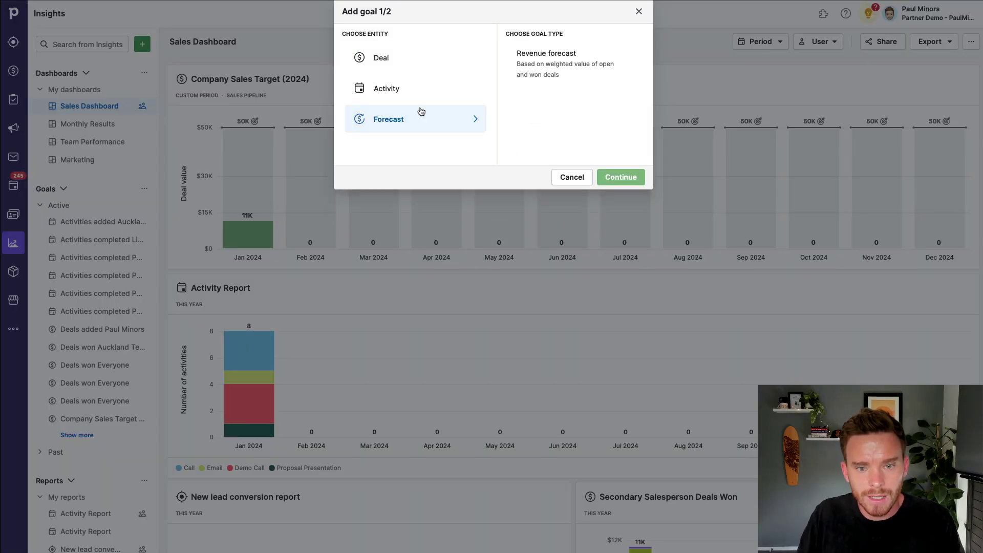
click(548, 71)
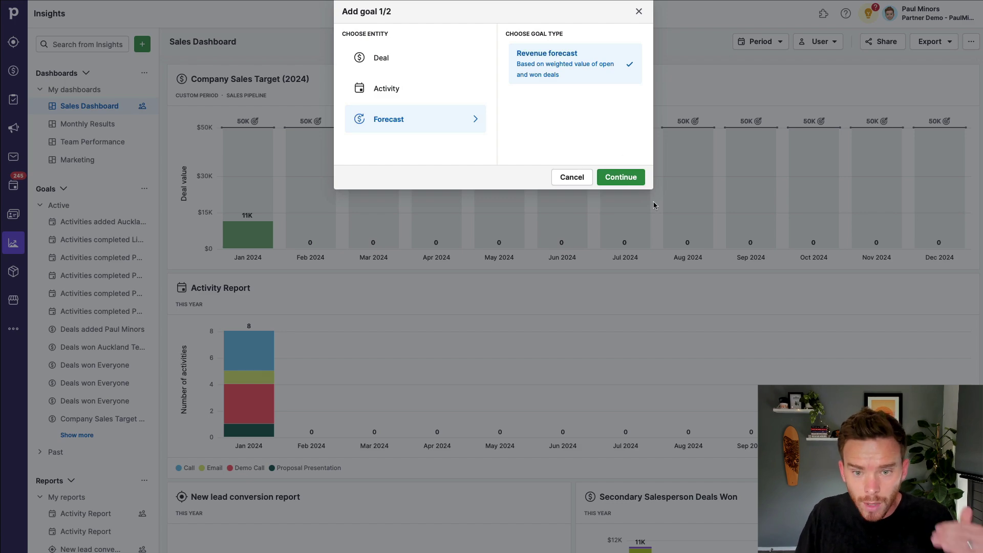
click(621, 176)
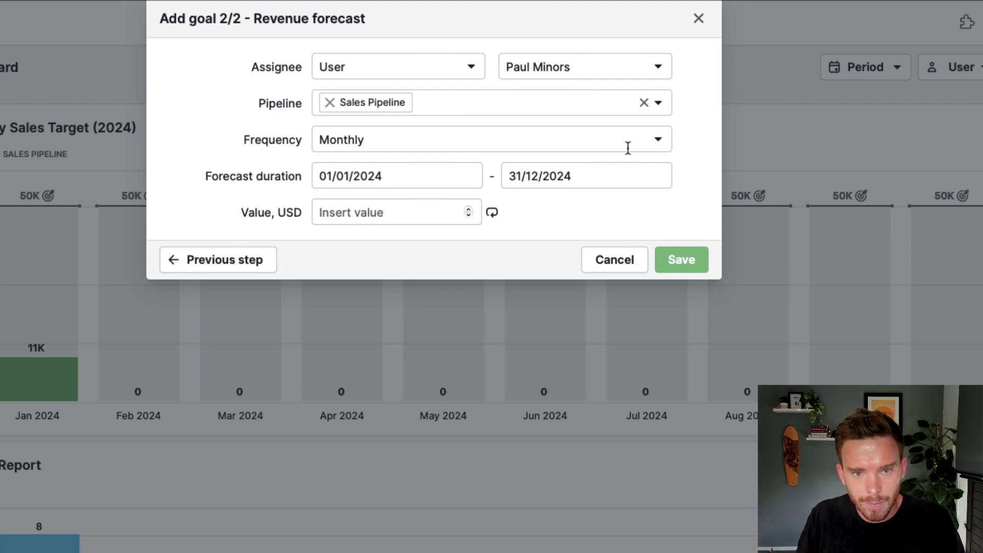
Step: Assign the goal to Company (everyone) with a 50000 monthly target across 2024, and save
click(467, 75)
click(430, 103)
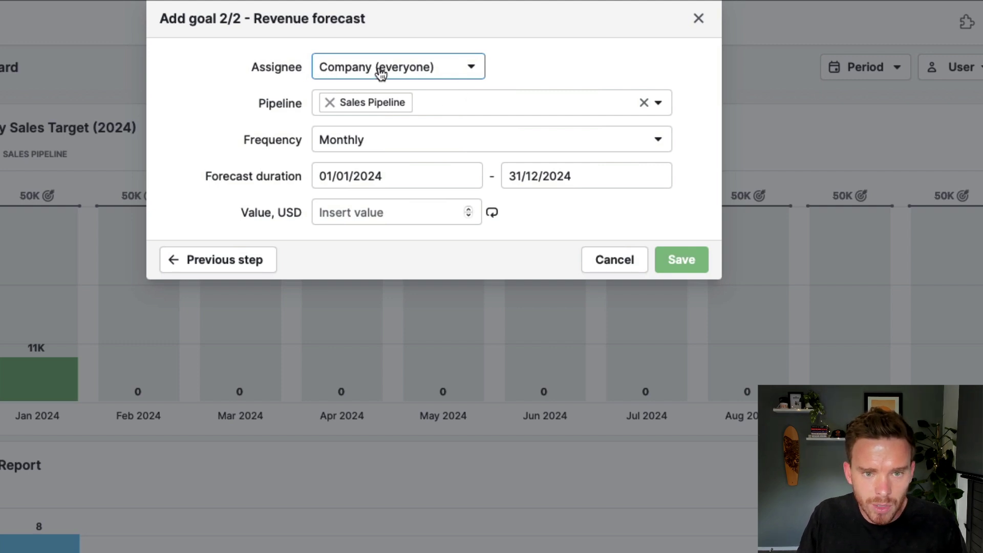
click(389, 178)
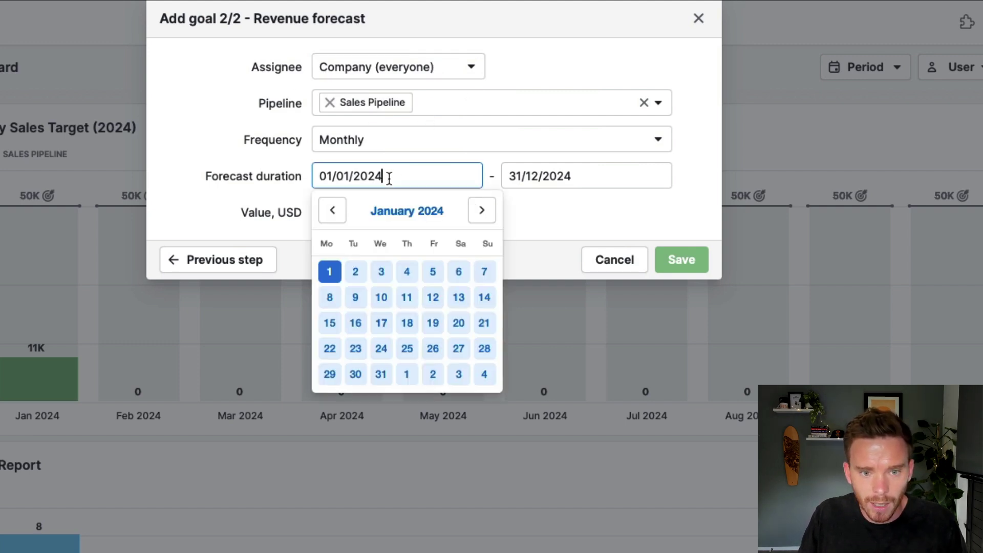
click(602, 180)
click(417, 211)
text(5)
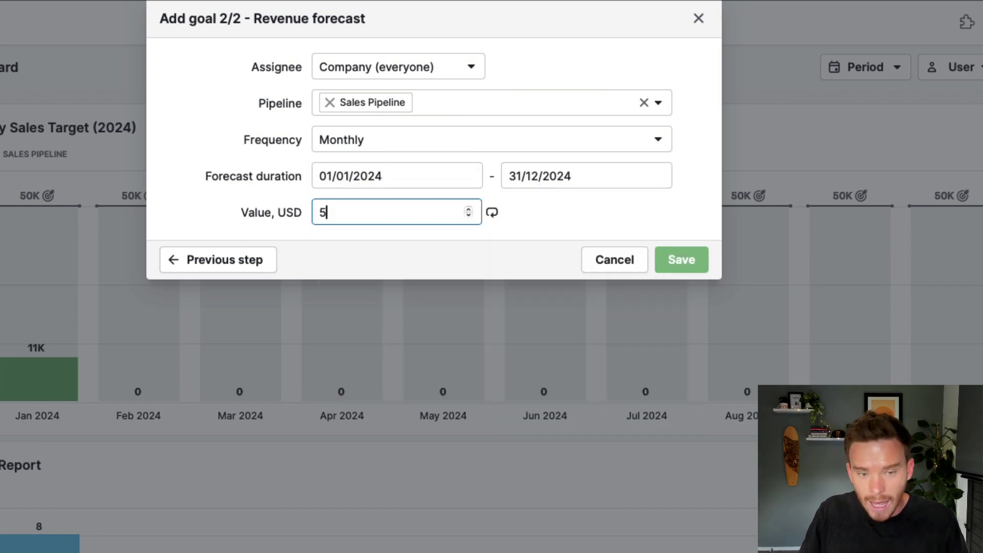
text(0000)
click(563, 235)
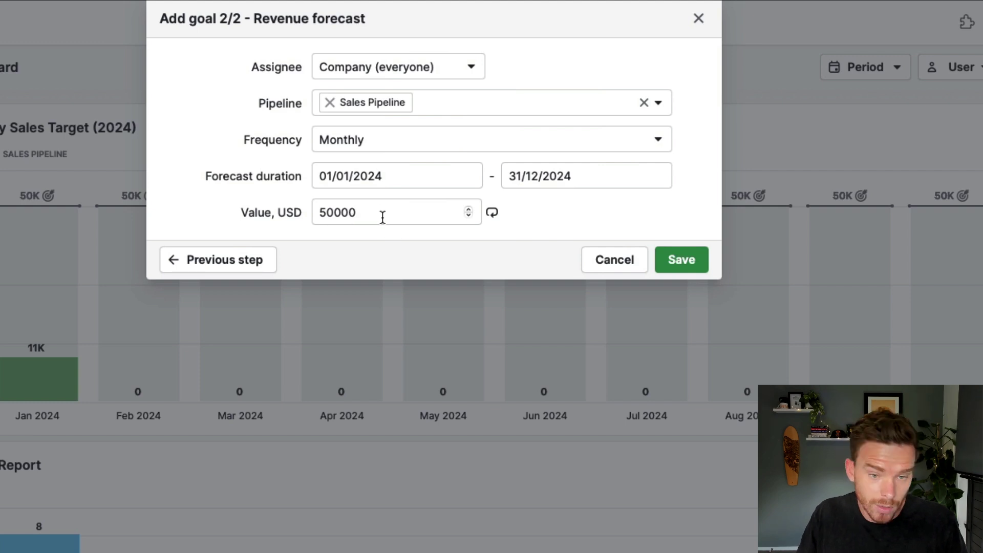
click(684, 260)
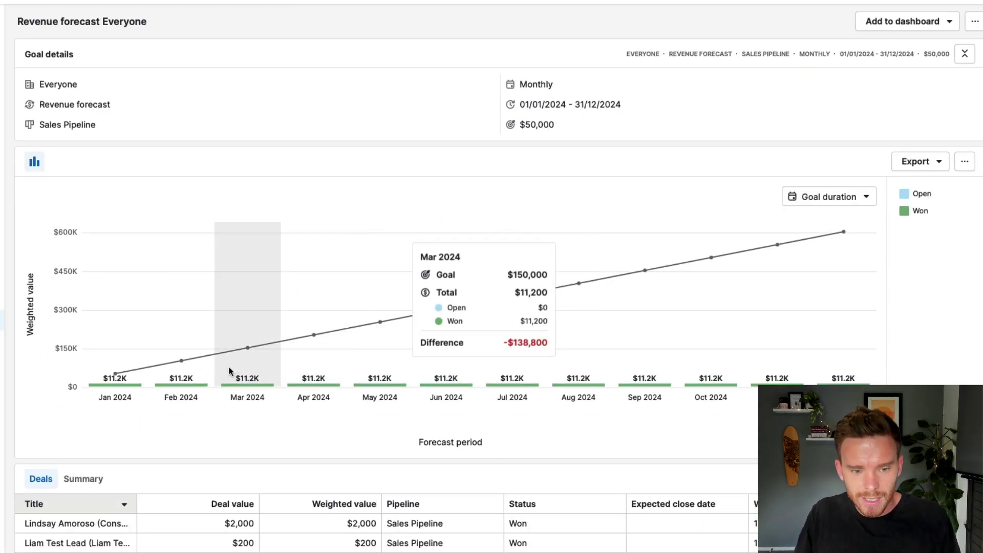
Step: Open the In Vinvo Veritas: Hawkes Bay Wines deal from the Deals list
mouse_move(211, 362)
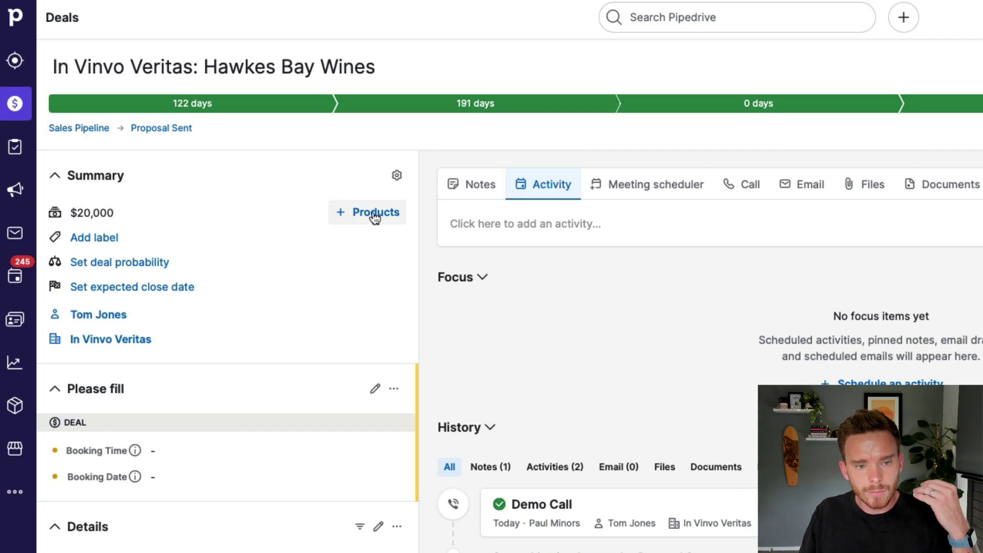
Step: Set the deal's expected close date to 15 February 2024 and save
click(216, 289)
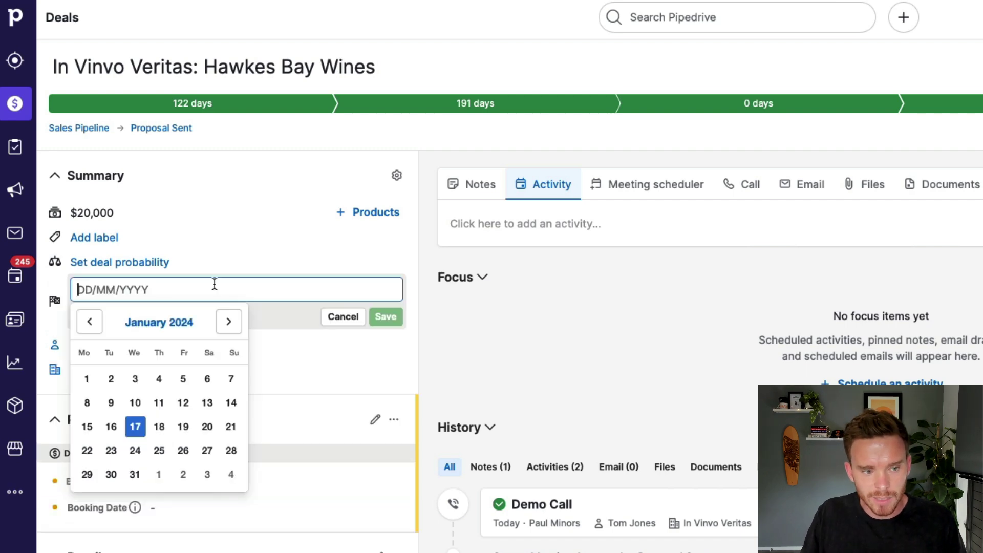
click(237, 324)
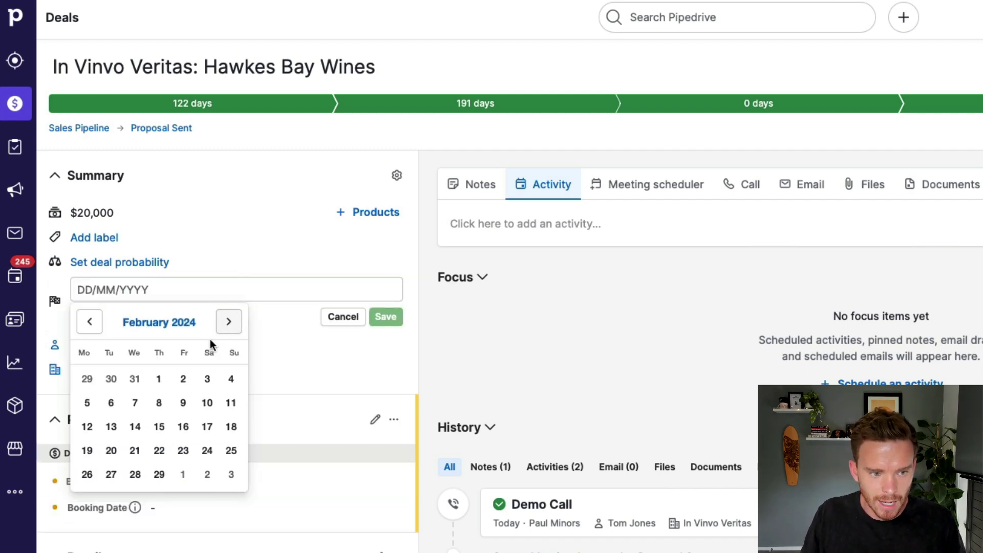
click(159, 426)
click(389, 318)
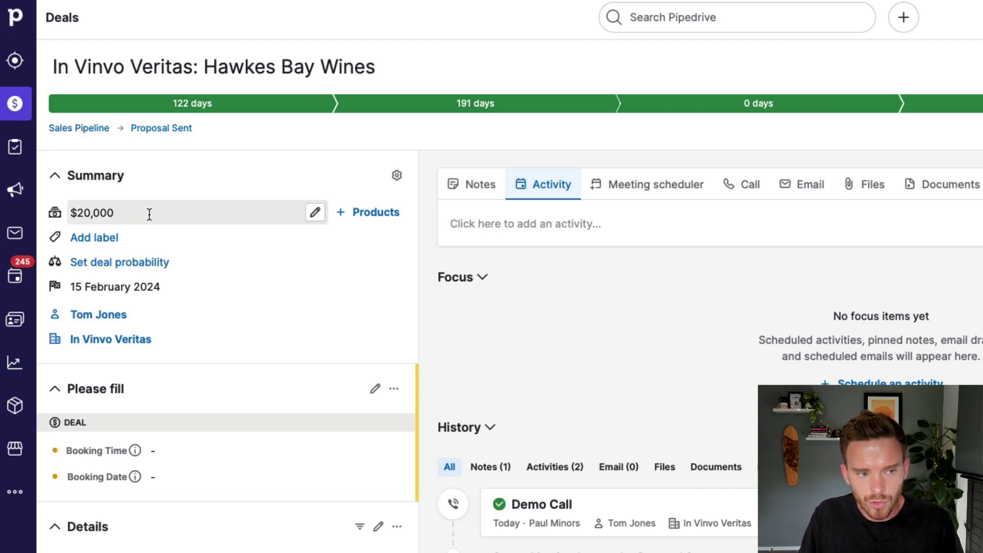
Step: Check the $20,000 deal value, then return to the Sales Pipeline board
drag(149, 214, 79, 213)
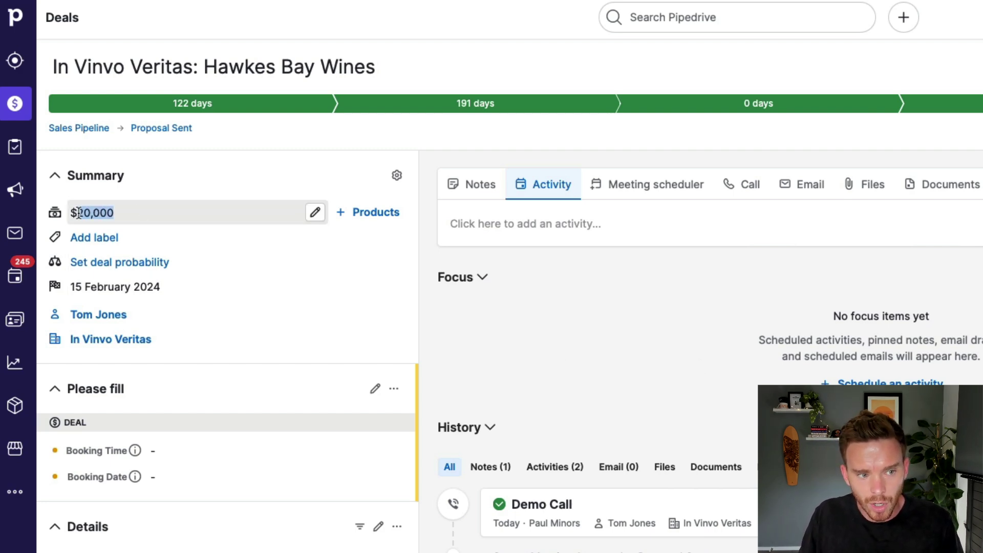
click(618, 367)
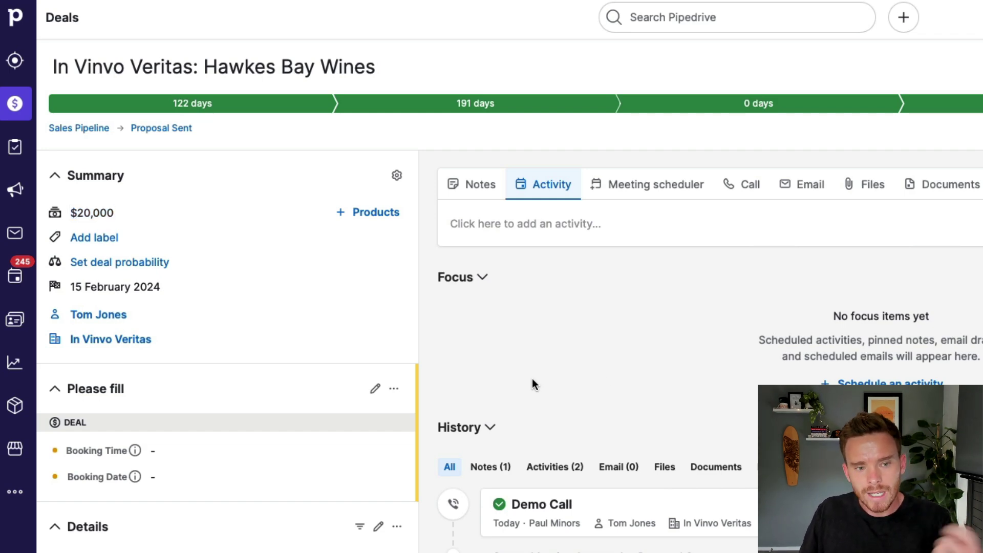
click(100, 128)
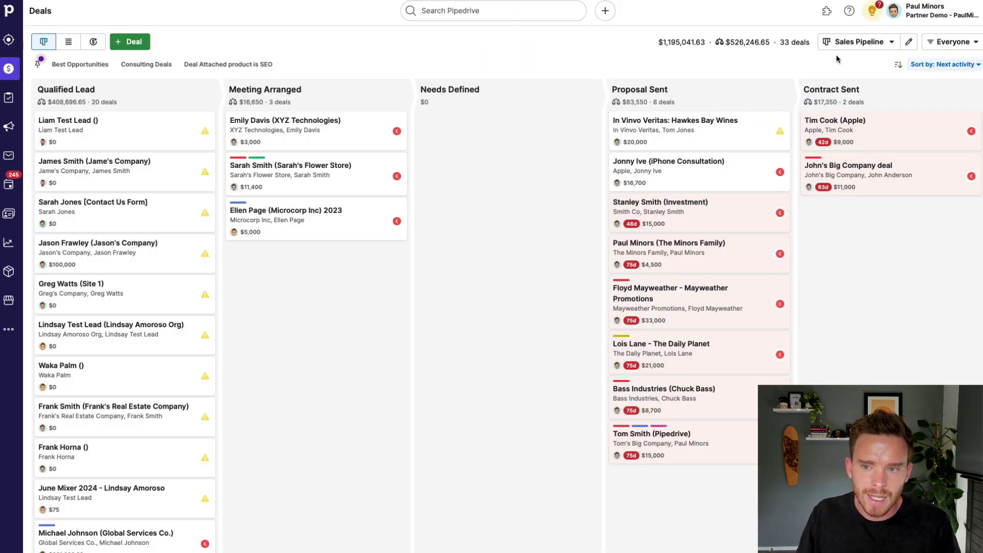
click(908, 42)
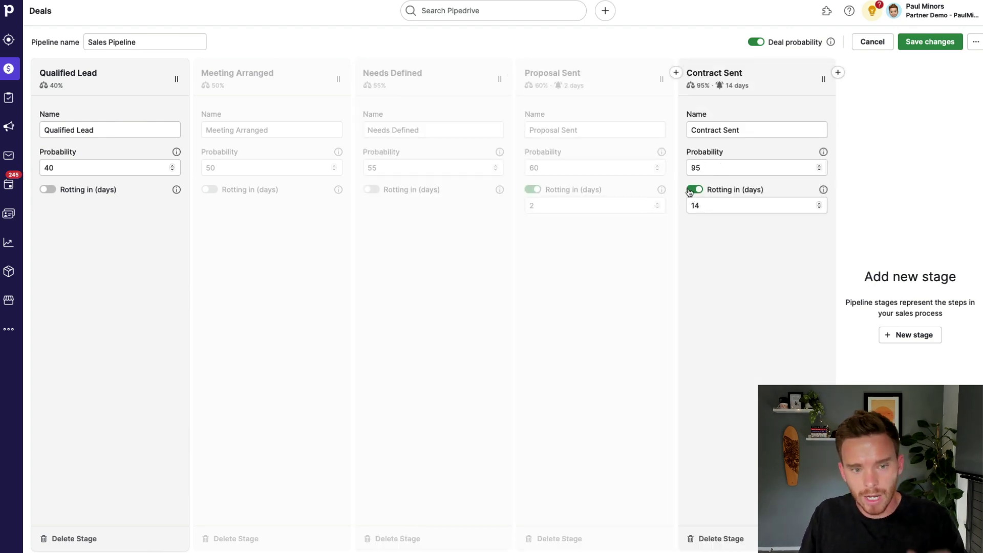
click(870, 42)
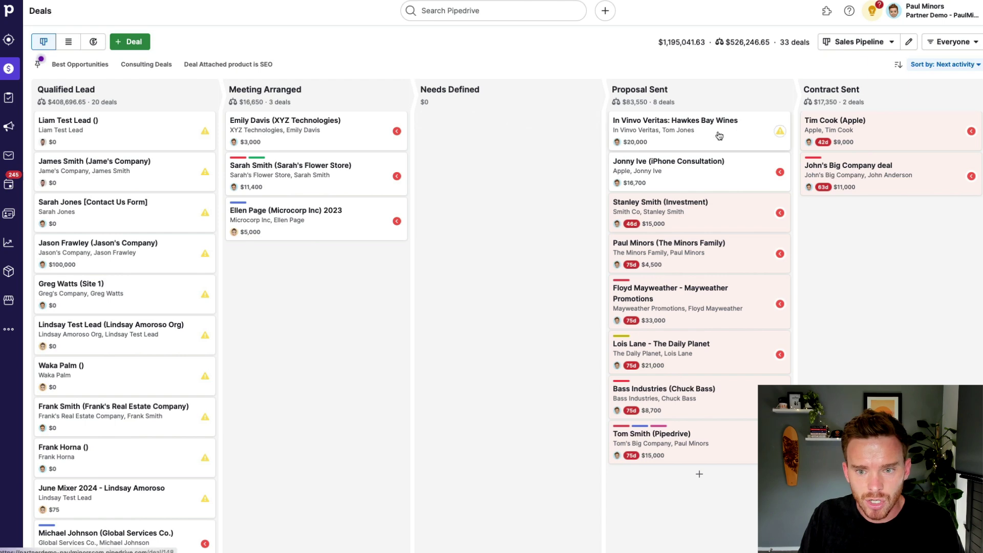
Step: Give the Hawkes Bay Wines deal a 100% deal probability and save
click(674, 125)
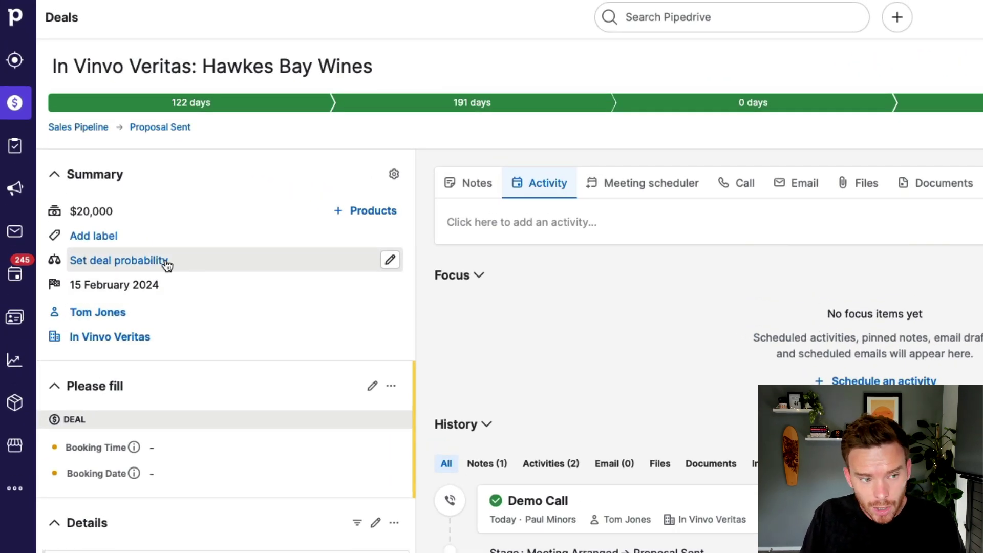
click(148, 264)
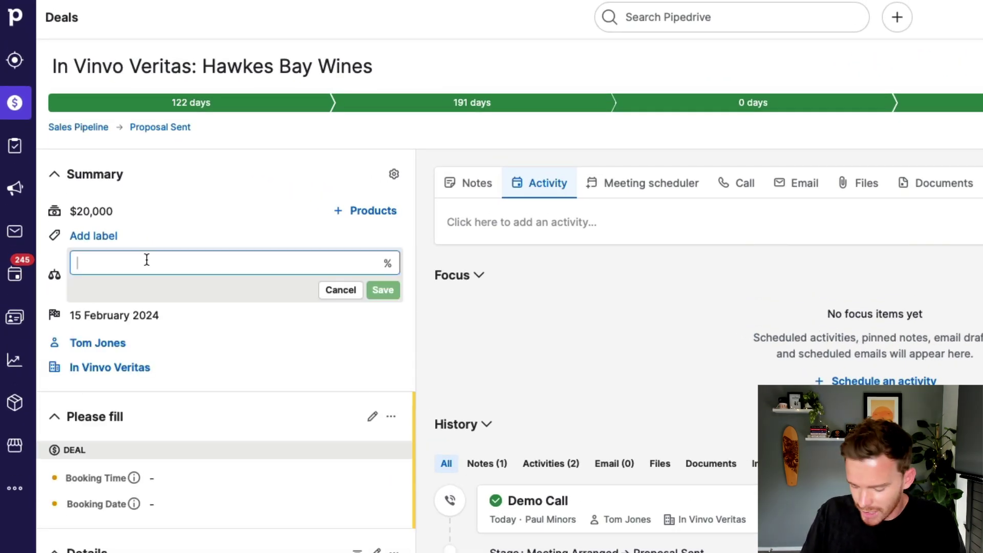
text(100)
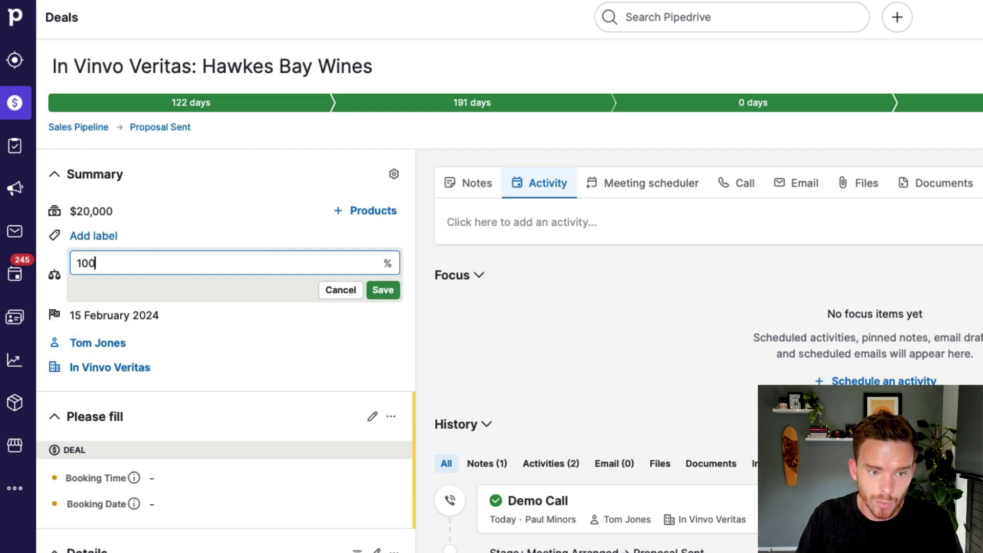
click(386, 288)
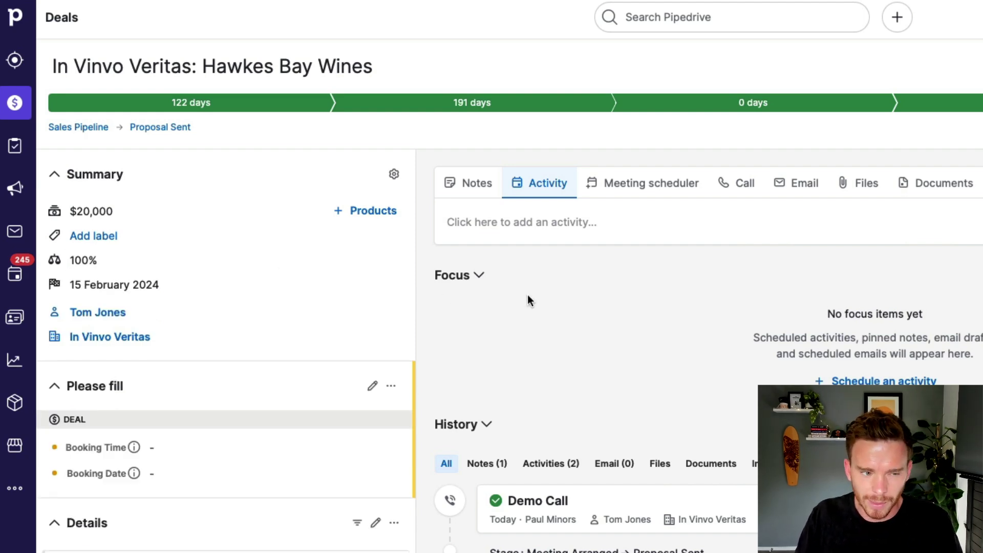